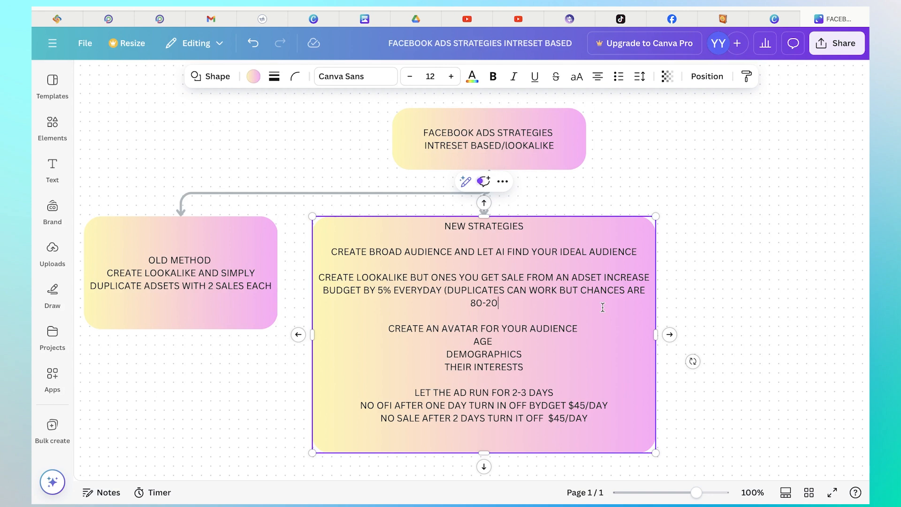
Close the bracketed note about duplicates after "80-20" in the NEW STRATEGIES box
{"action": "type", "text": ")"}
{"action": "scroll", "coordinate": [525, 340], "scroll_direction": "down", "scroll_amount": 1}
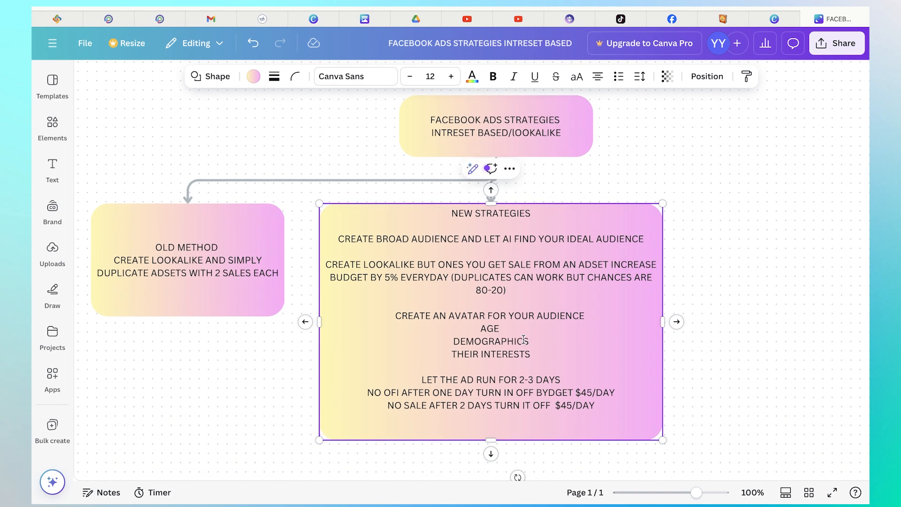
{"action": "scroll", "coordinate": [504, 341], "scroll_direction": "up", "scroll_amount": 1}
{"action": "scroll", "coordinate": [504, 341], "scroll_direction": "right", "scroll_amount": 1}
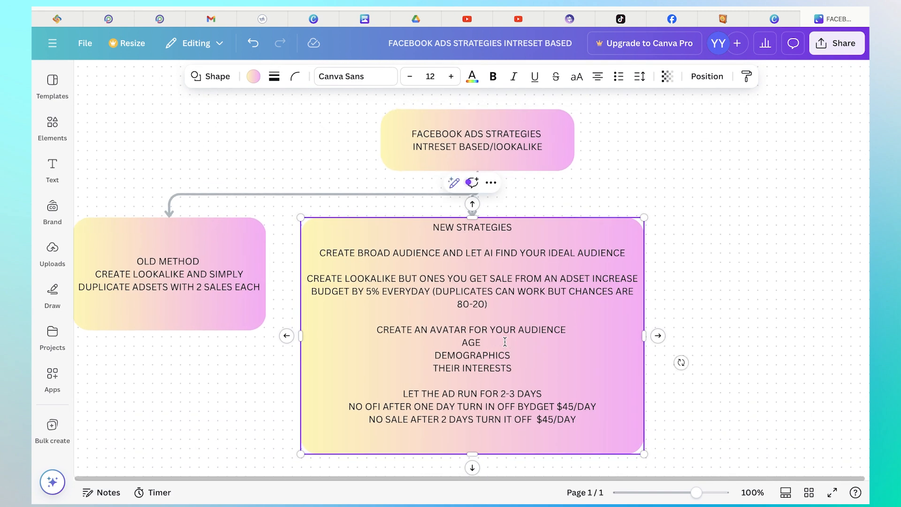
Add "40+" to the AGE line of the audience avatar in the NEW STRATEGIES box
{"action": "left_click", "coordinate": [482, 342]}
{"action": "type", "text": "40+}"}
{"action": "key", "text": "BackSpace"}
Complete the DEMOGRAPHICS line of the audience avatar with "RURAL/MIDWESTERN/PARENTS/PURCHASE BEHAVIOUR"
{"action": "type", "text": "RURA"}
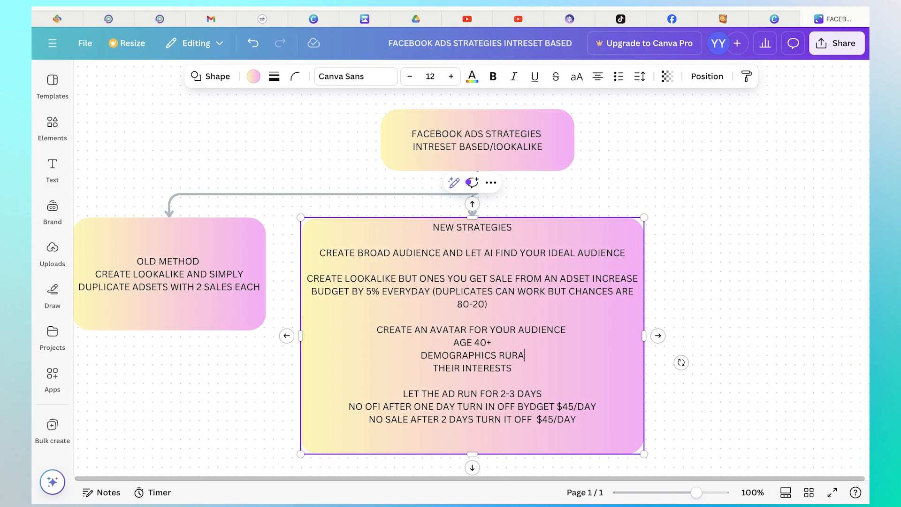
{"action": "type", "text": "L/"}
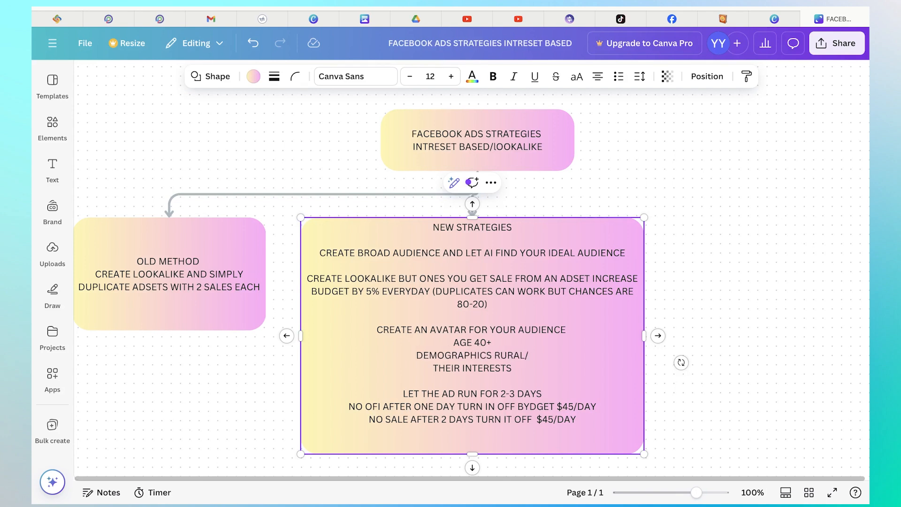
{"action": "type", "text": "MIDWESTE"}
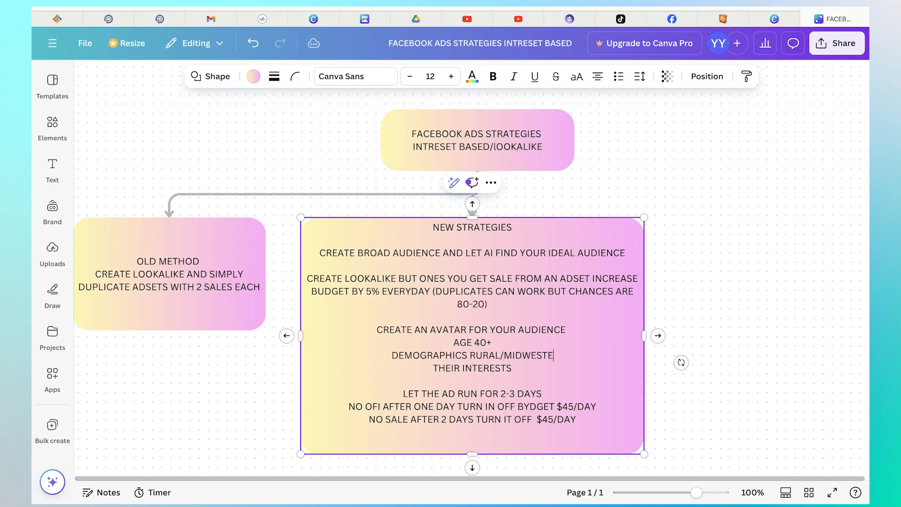
{"action": "type", "text": "RN"}
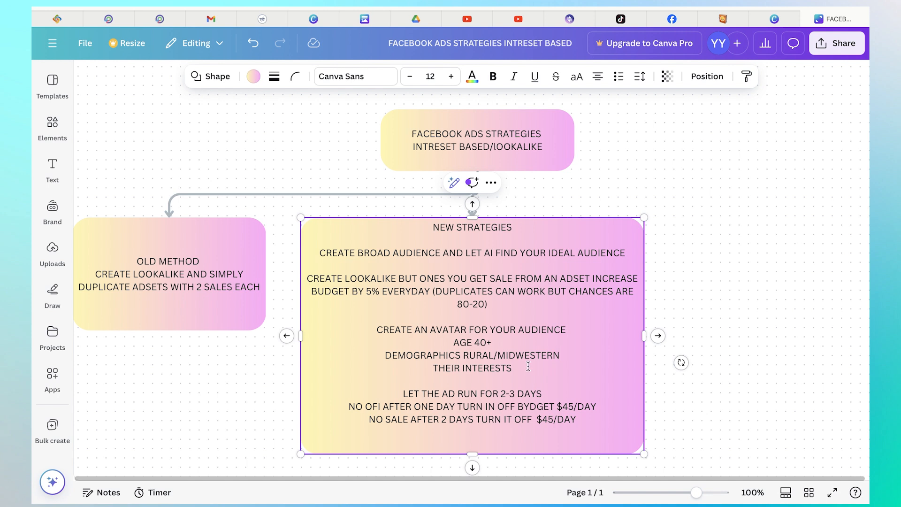
{"action": "type", "text": "/"}
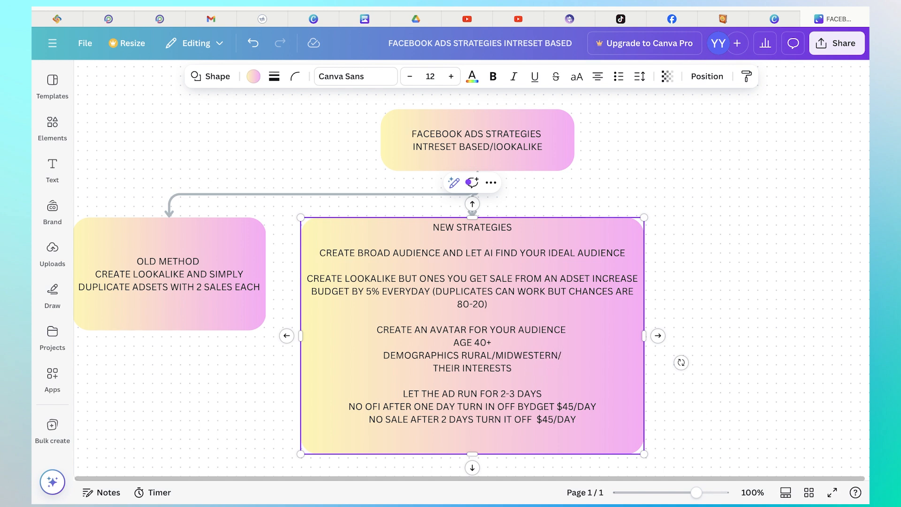
{"action": "type", "text": "PARENTS"}
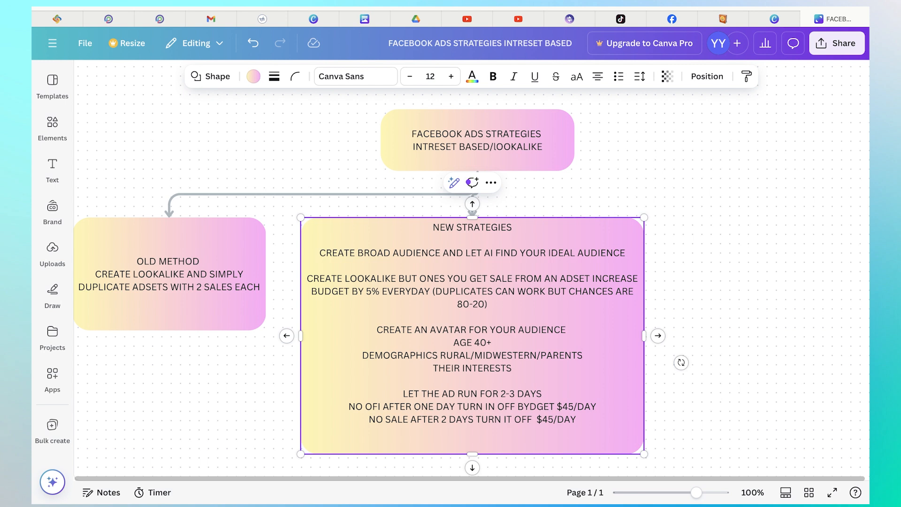
{"action": "type", "text": "/"}
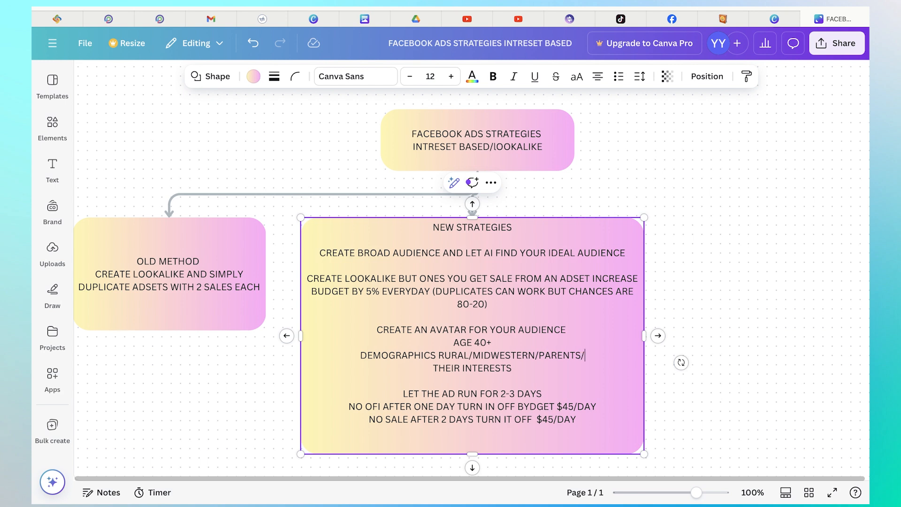
{"action": "type", "text": "PURCHA"}
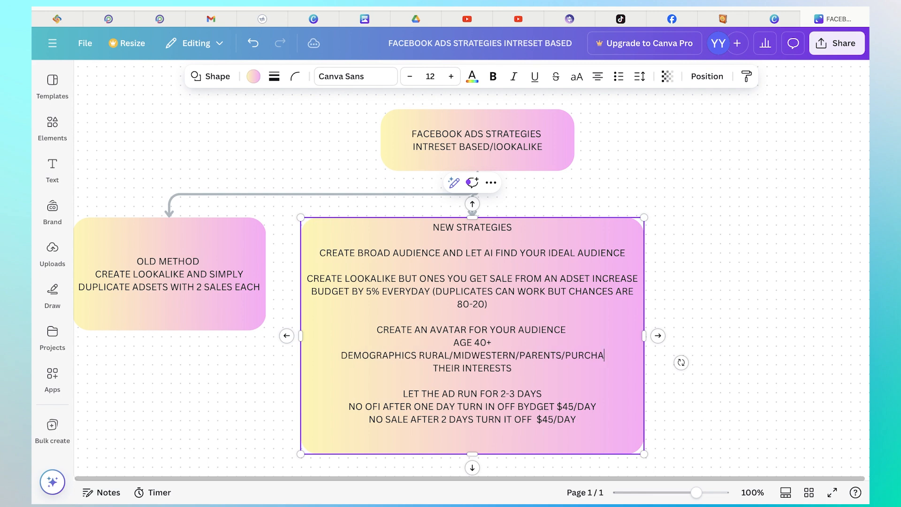
{"action": "type", "text": "SE BEHA"}
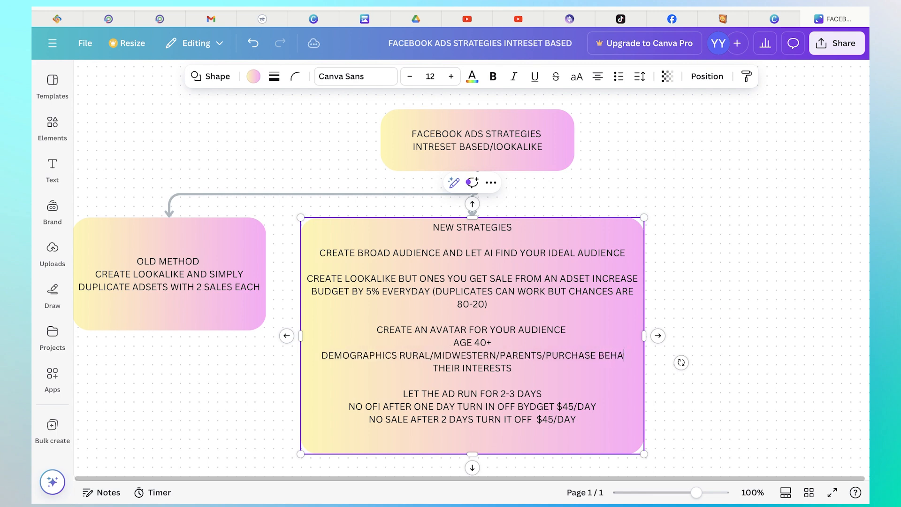
{"action": "type", "text": "VIOUR"}
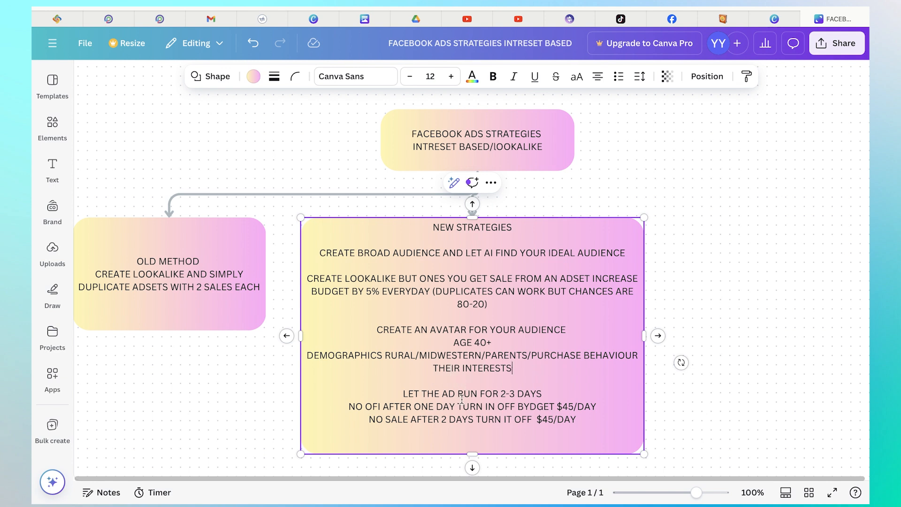
Review the ad run time and turn-off rules in the NEW STRATEGIES box, highlighting their daily budgets
{"action": "scroll", "coordinate": [437, 397], "scroll_direction": "down", "scroll_amount": 1}
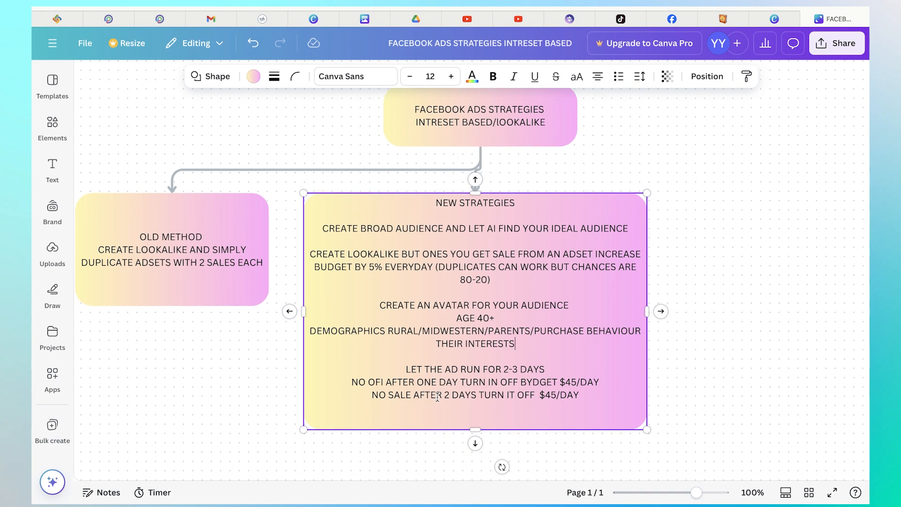
{"action": "scroll", "coordinate": [437, 397], "scroll_direction": "up", "scroll_amount": 1}
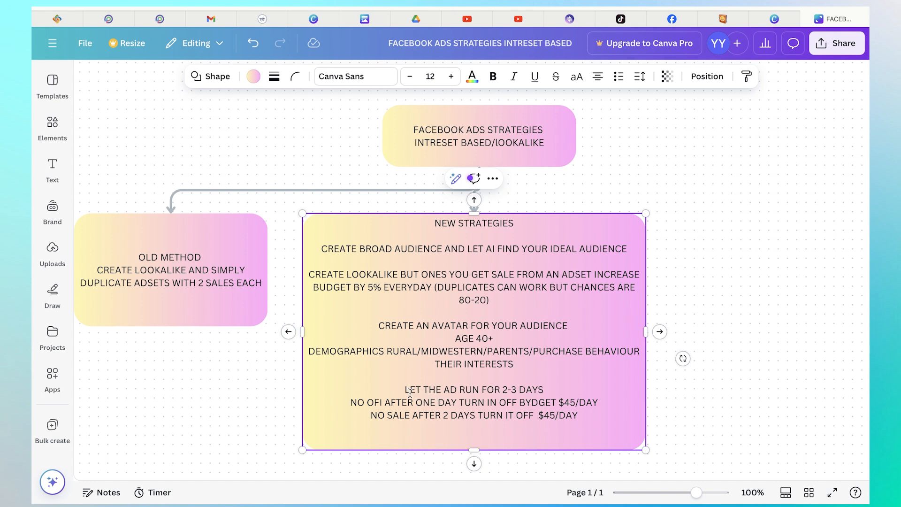
{"action": "left_click_drag", "start_coordinate": [404, 390], "coordinate": [600, 402]}
{"action": "left_click", "coordinate": [565, 403]}
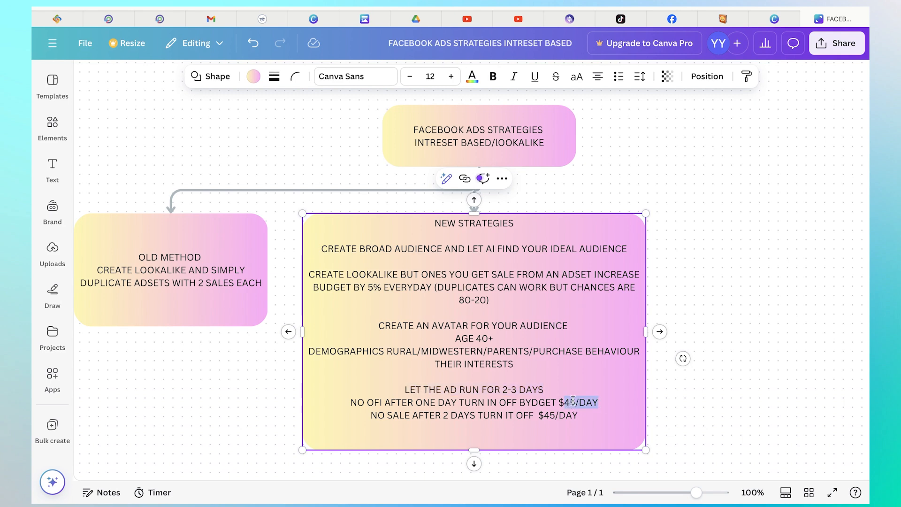
{"action": "left_click", "coordinate": [445, 402]}
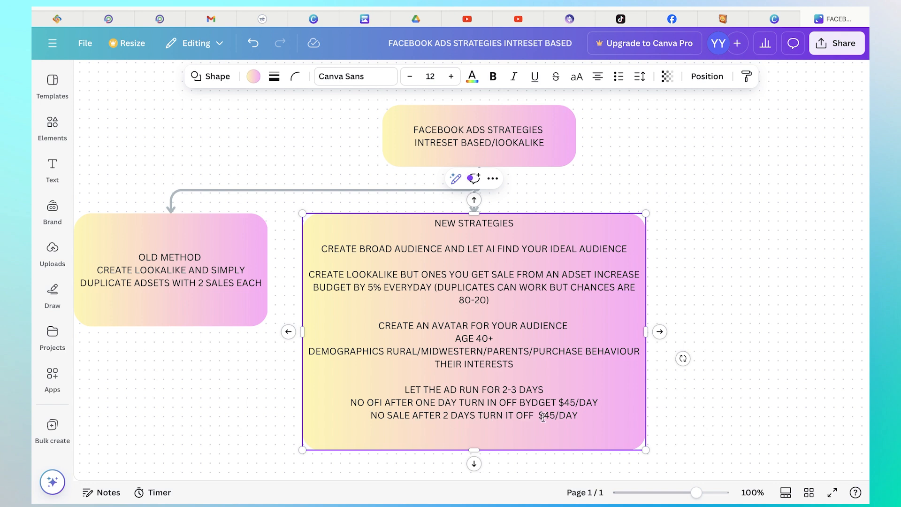
{"action": "left_click_drag", "start_coordinate": [541, 417], "coordinate": [587, 416]}
Add the line "$20/ADSET 3 DAYS NO OFI UNTIL $45 SPENT KILL IT" below the turn-off rules, leaving a blank line above it
{"action": "left_click", "coordinate": [587, 416]}
{"action": "key", "text": "Return"}
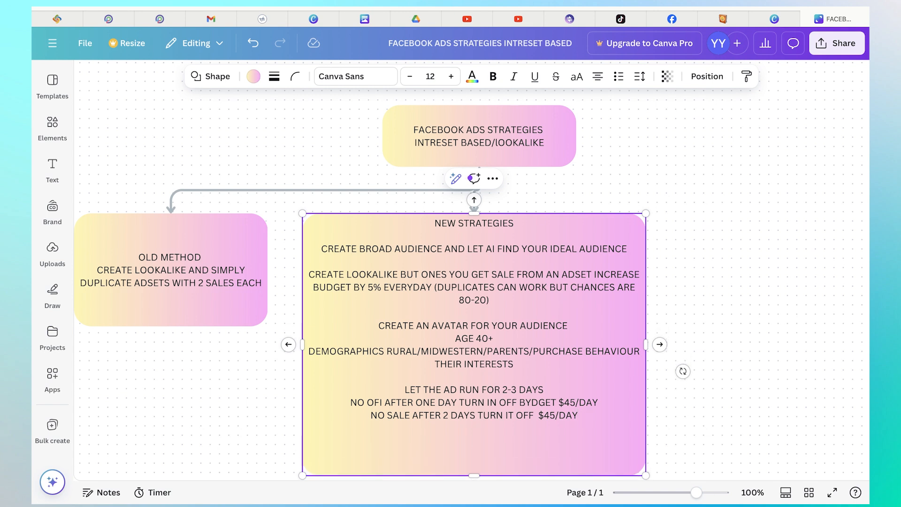
{"action": "type", "text": "20/AD SET 3 DAYS"}
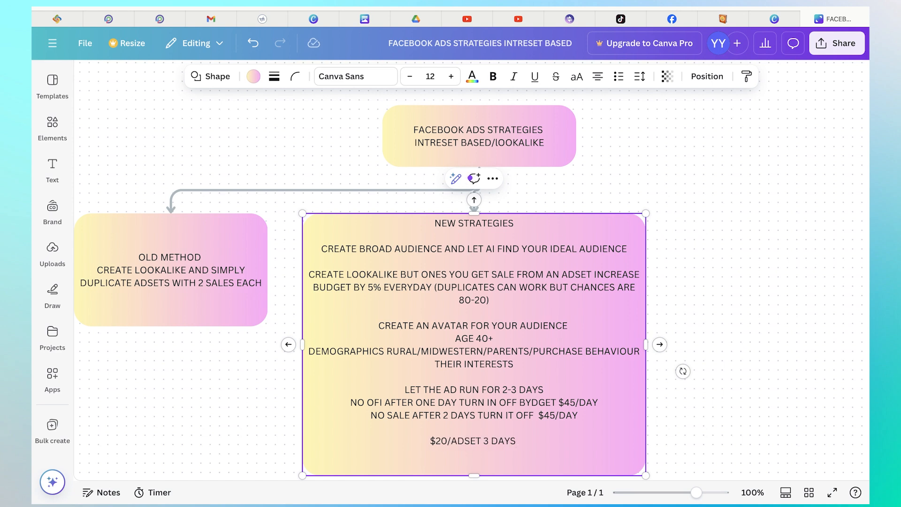
{"action": "type", "text": " NO OFI"}
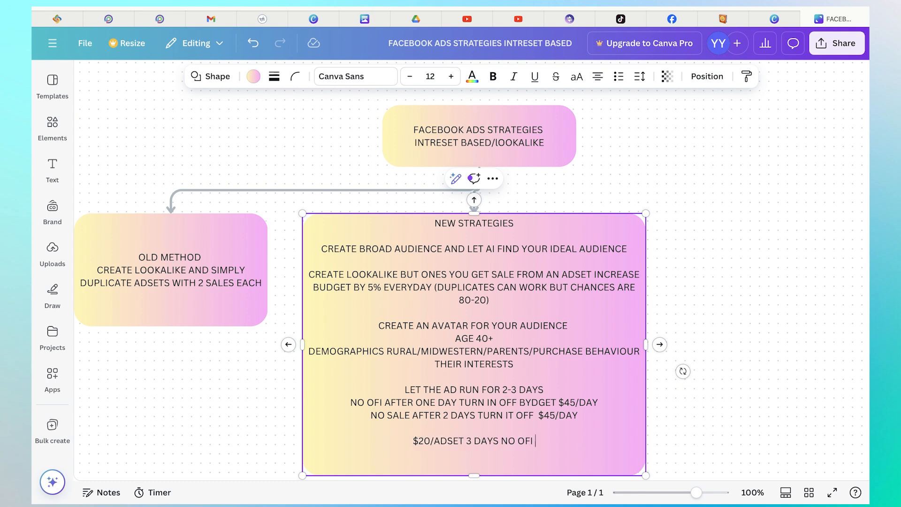
{"action": "type", "text": " UNTIL $"}
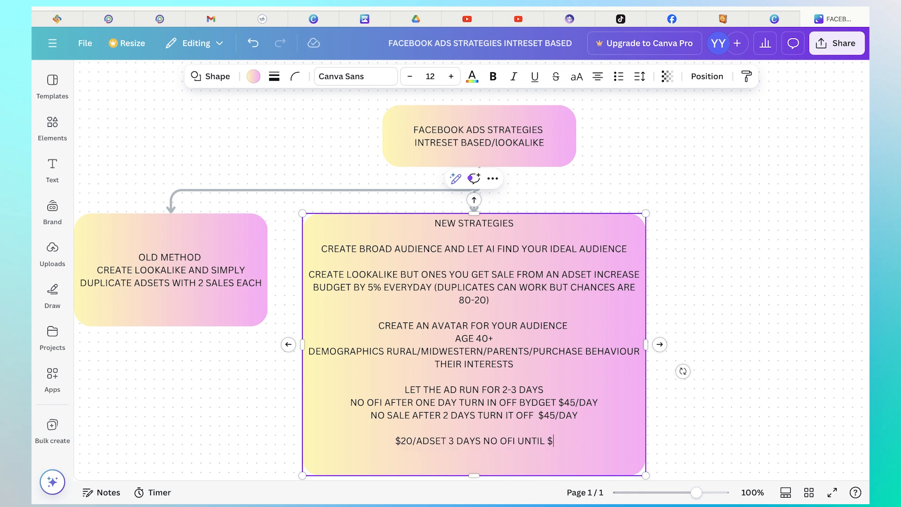
{"action": "type", "text": "45 SPEN"}
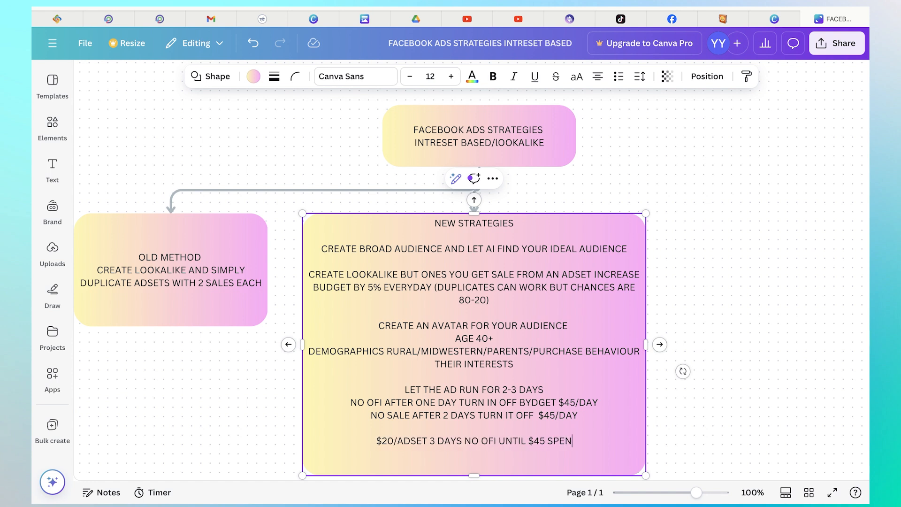
{"action": "type", "text": "T  KIL"}
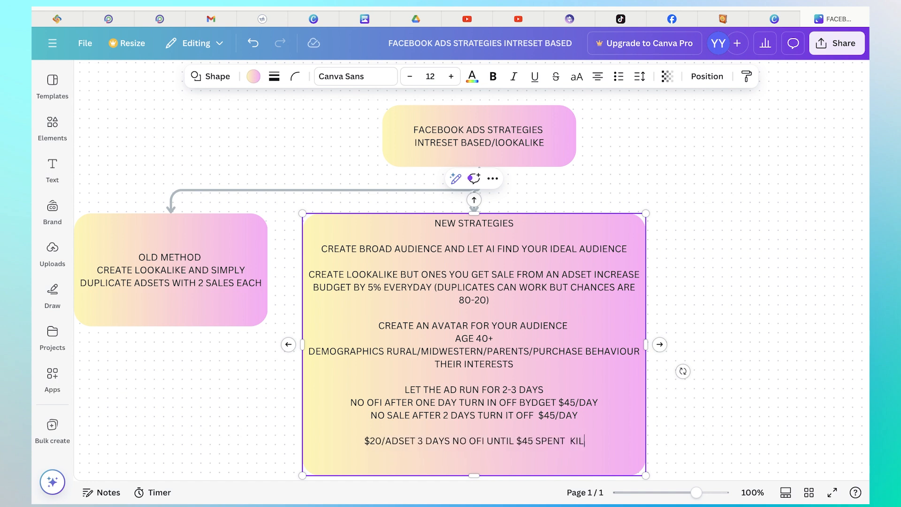
{"action": "type", "text": "L IT"}
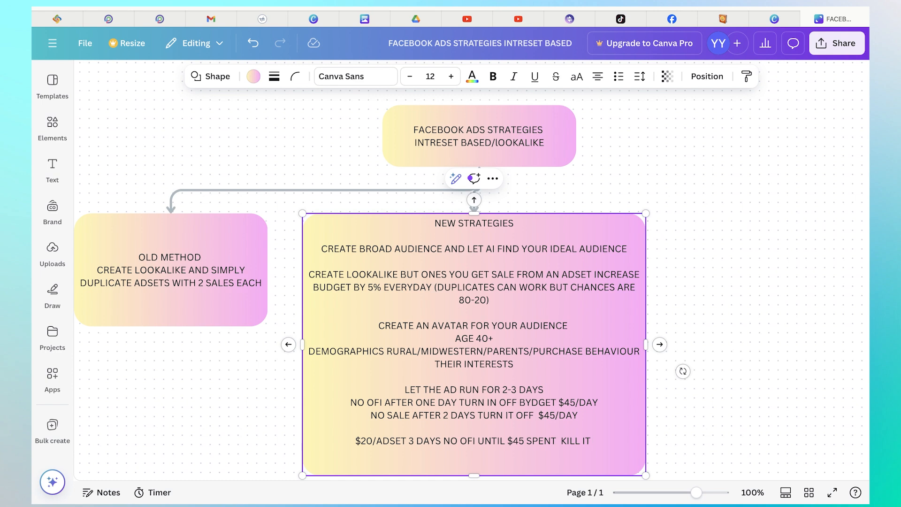
{"action": "key", "text": "Return"}
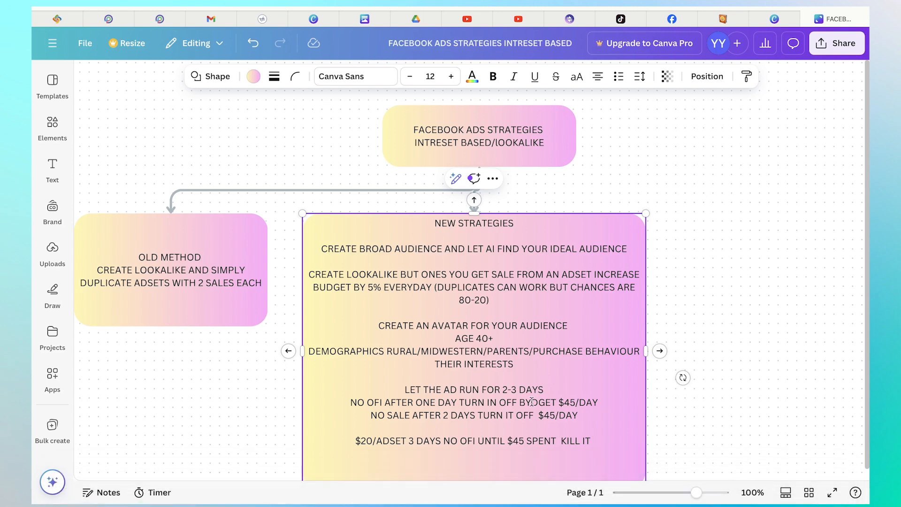
Switch to Facebook Ads Manager in Chrome, look over the ad set metrics and budgets, and refresh the table
{"action": "mouse_move", "coordinate": [517, 485]}
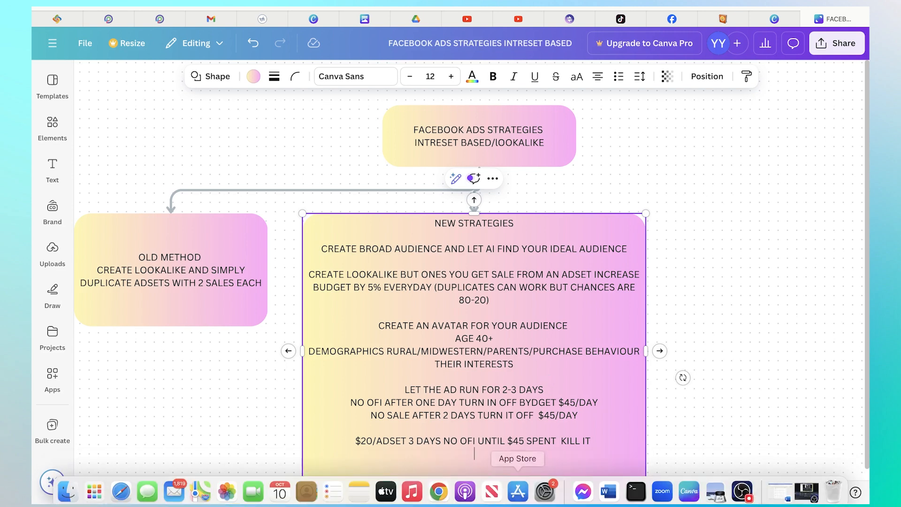
{"action": "left_click", "coordinate": [438, 485]}
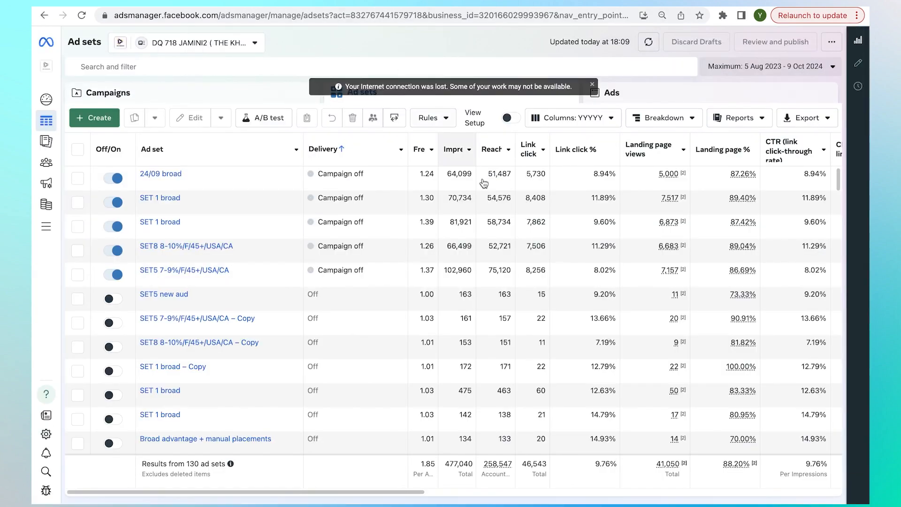
{"action": "scroll", "coordinate": [483, 181], "scroll_direction": "right", "scroll_amount": 4}
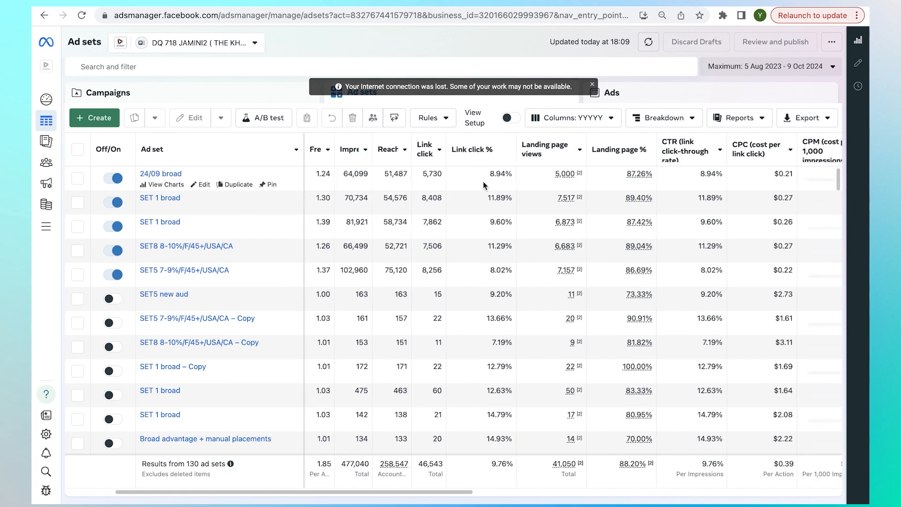
{"action": "scroll", "coordinate": [515, 244], "scroll_direction": "right", "scroll_amount": 8}
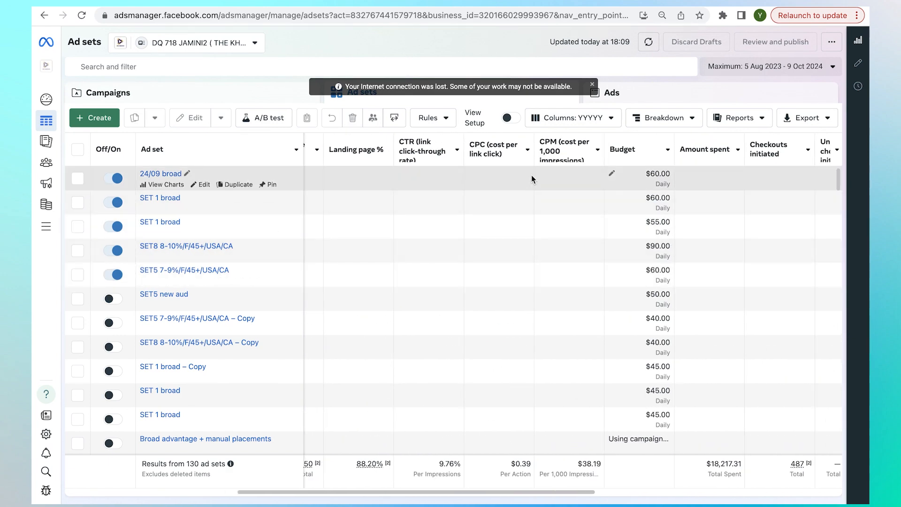
{"action": "scroll", "coordinate": [544, 263], "scroll_direction": "left", "scroll_amount": 3}
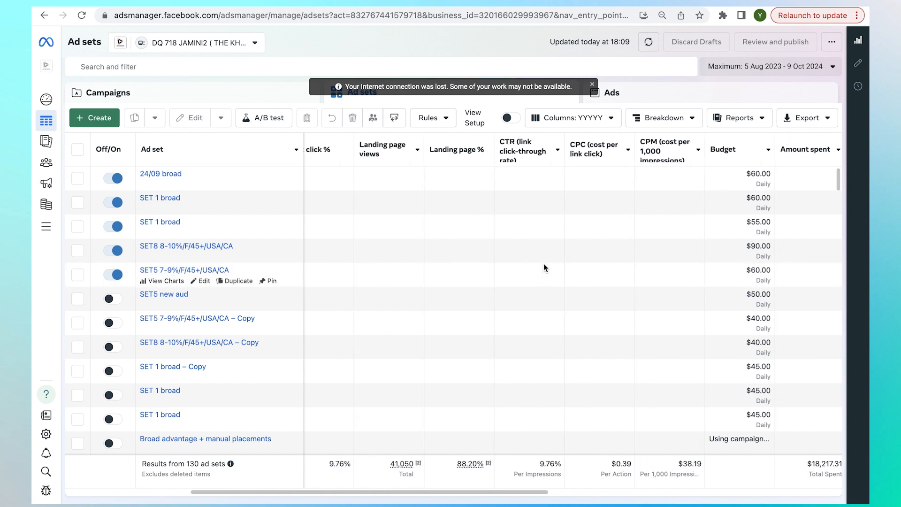
{"action": "left_click", "coordinate": [648, 41]}
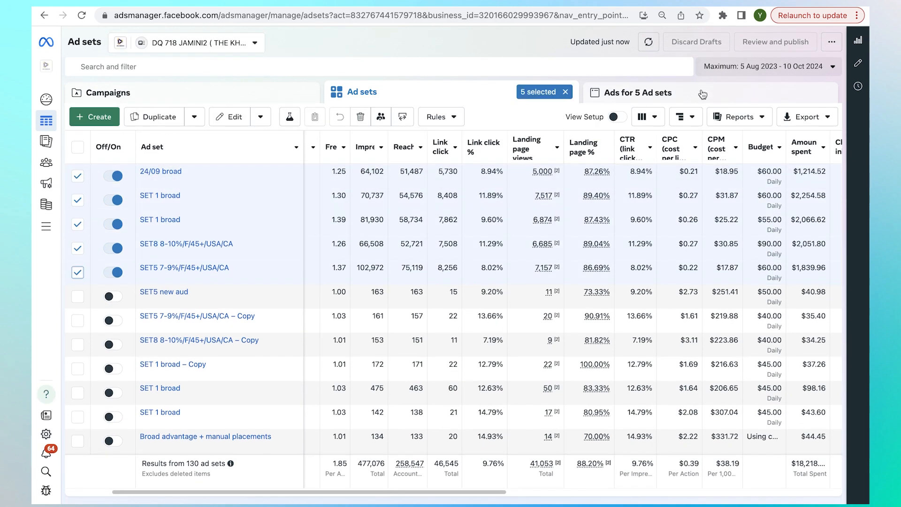
Show the ads of the five selected ad sets and examine their total amount spent
{"action": "left_click", "coordinate": [702, 95]}
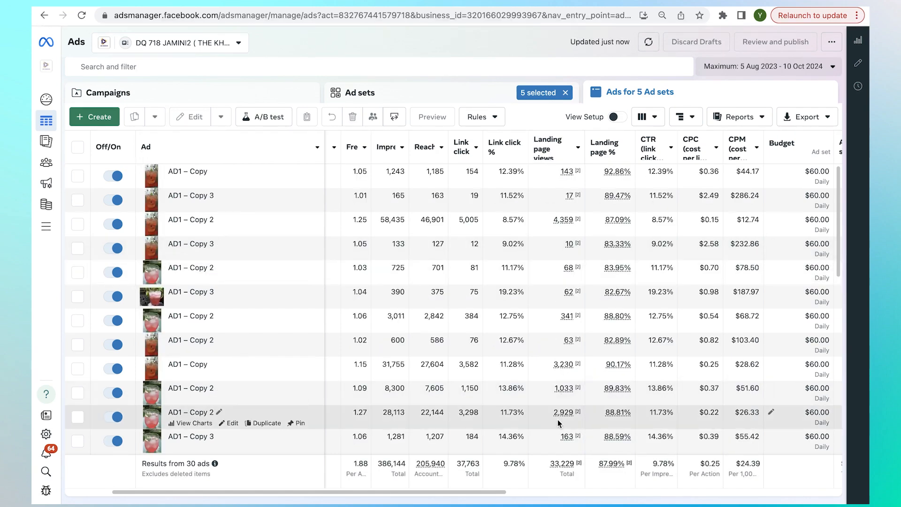
{"action": "scroll", "coordinate": [557, 422], "scroll_direction": "right", "scroll_amount": 10}
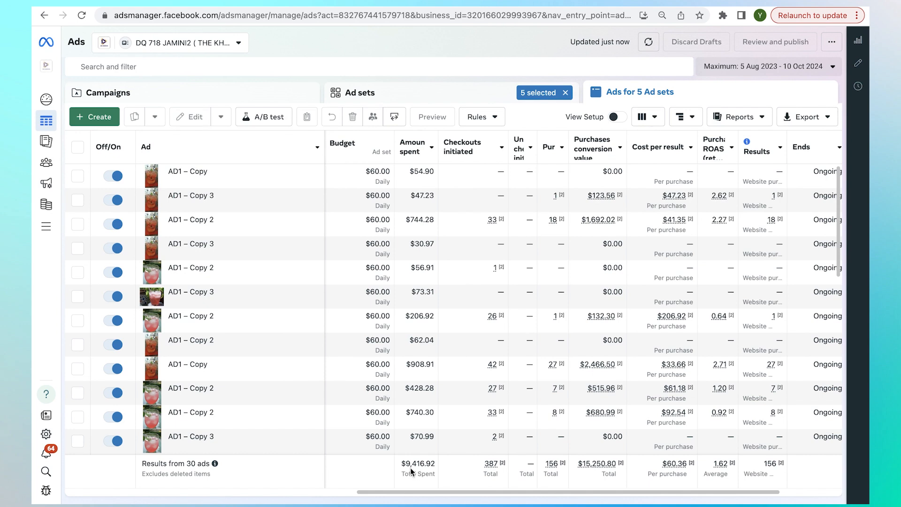
{"action": "triple_click", "coordinate": [431, 466]}
Clear the selection of five ad sets and return to the list of all campaigns
{"action": "left_click", "coordinate": [534, 88]}
{"action": "left_click", "coordinate": [565, 91]}
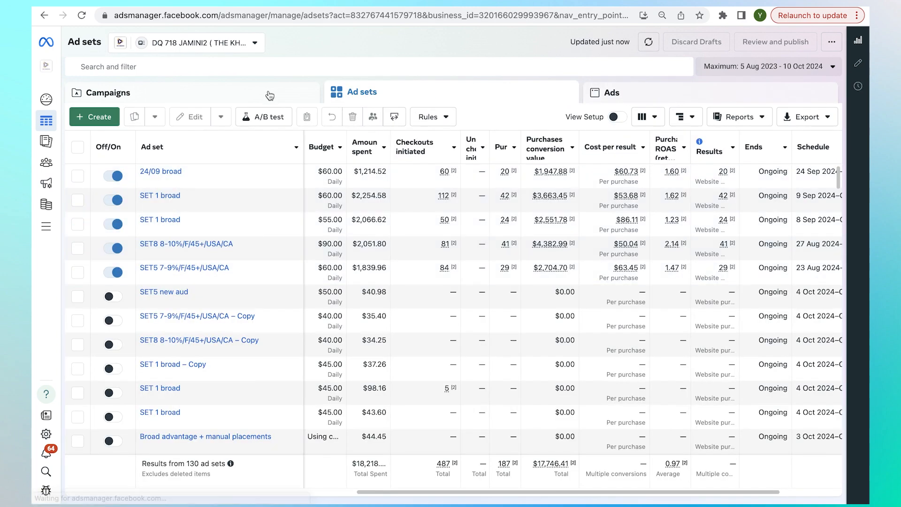
{"action": "left_click", "coordinate": [172, 95]}
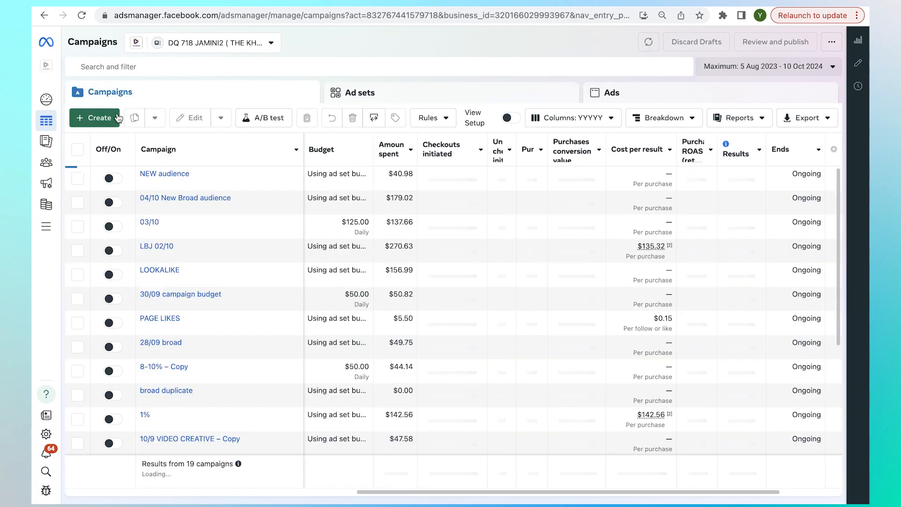
Create a new campaign with the Sales objective, using the Manual sales campaign setup
{"action": "left_click", "coordinate": [108, 119]}
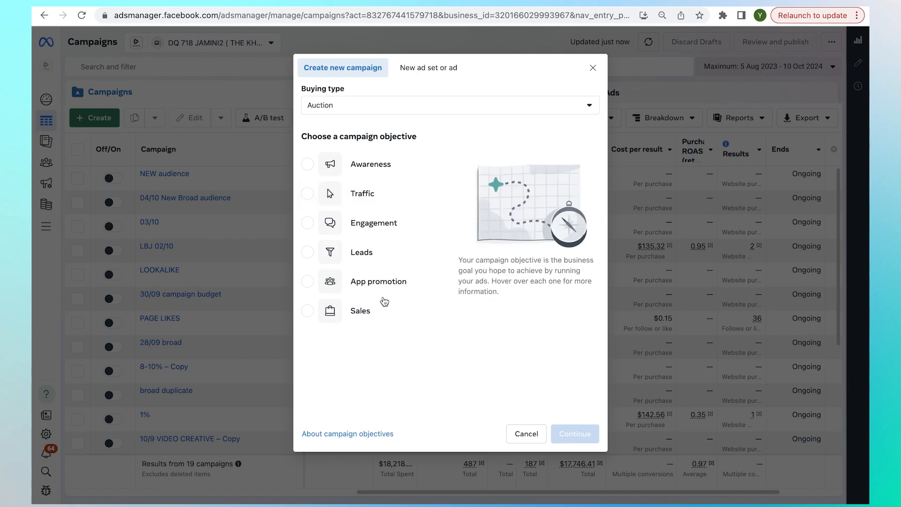
{"action": "left_click", "coordinate": [400, 310]}
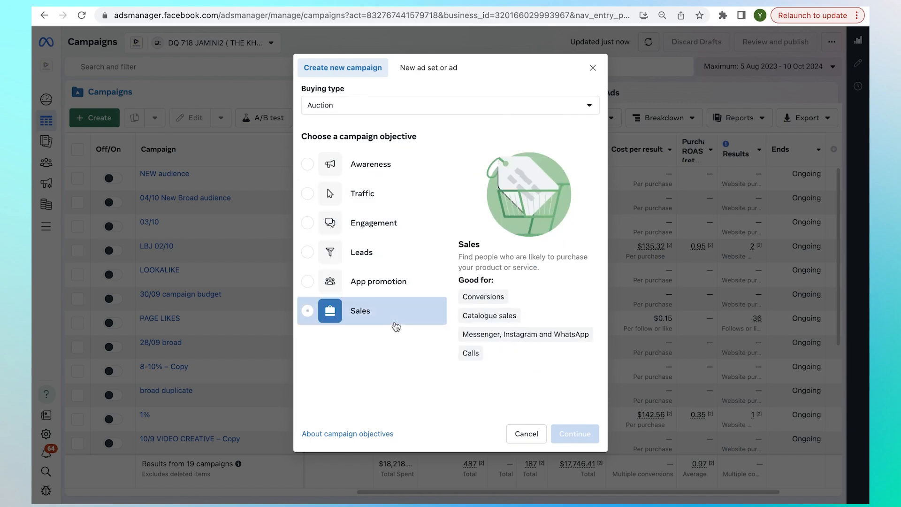
{"action": "left_click", "coordinate": [568, 432]}
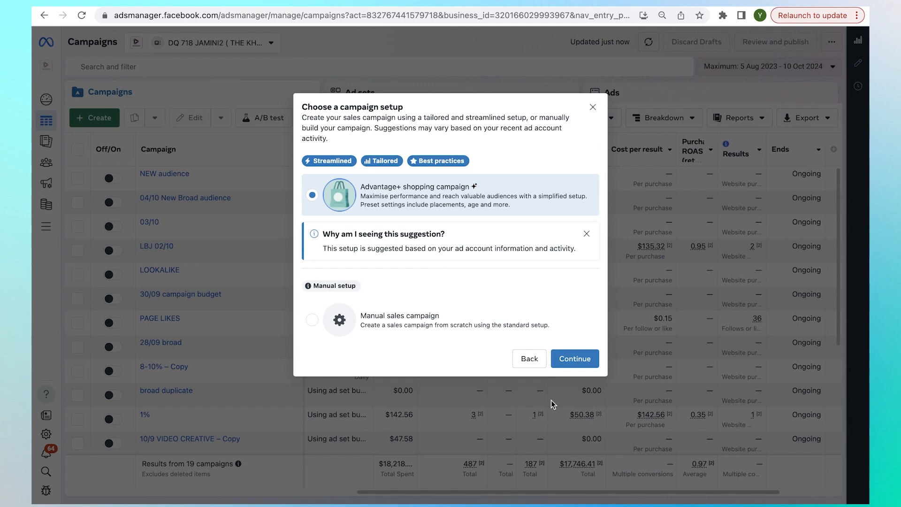
{"action": "left_click", "coordinate": [425, 327]}
{"action": "left_click", "coordinate": [579, 359]}
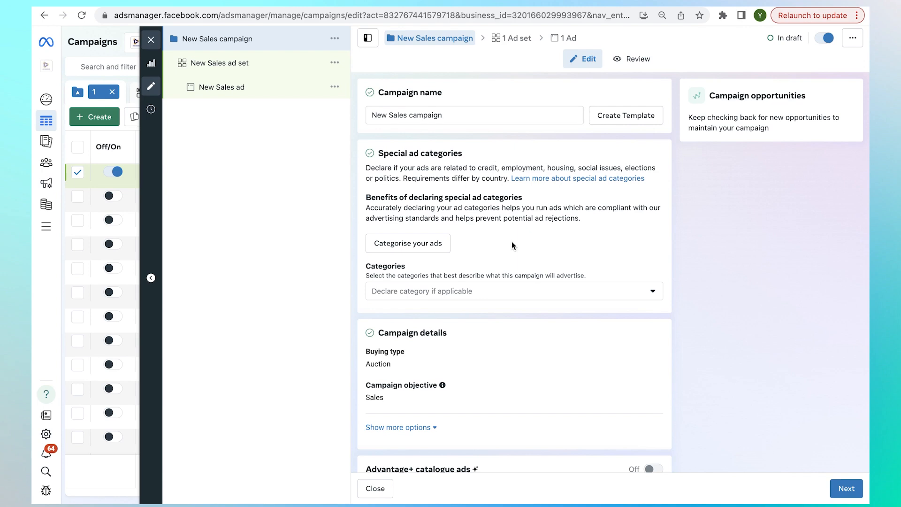
Review the new campaign's settings and inspect the Advantage campaign budget options by switching the feature on and back off
{"action": "scroll", "coordinate": [511, 241], "scroll_direction": "down", "scroll_amount": 1}
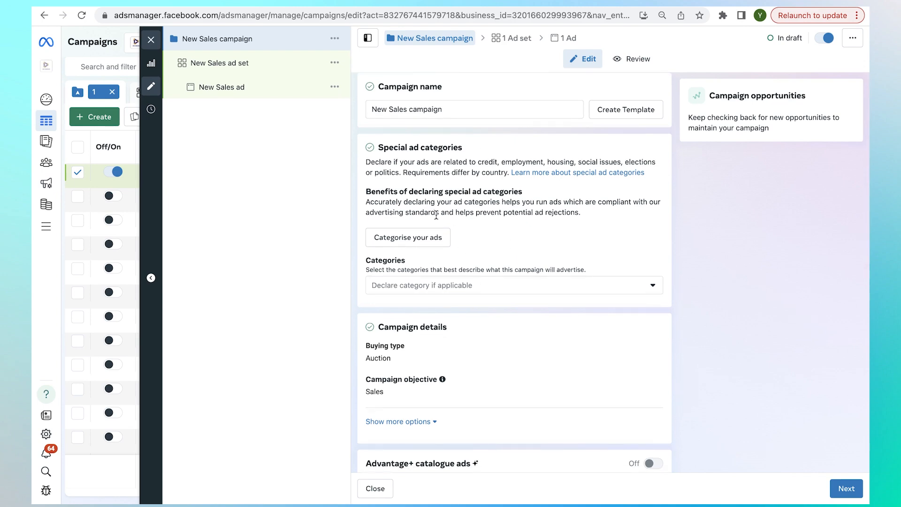
{"action": "scroll", "coordinate": [465, 377], "scroll_direction": "down", "scroll_amount": 7}
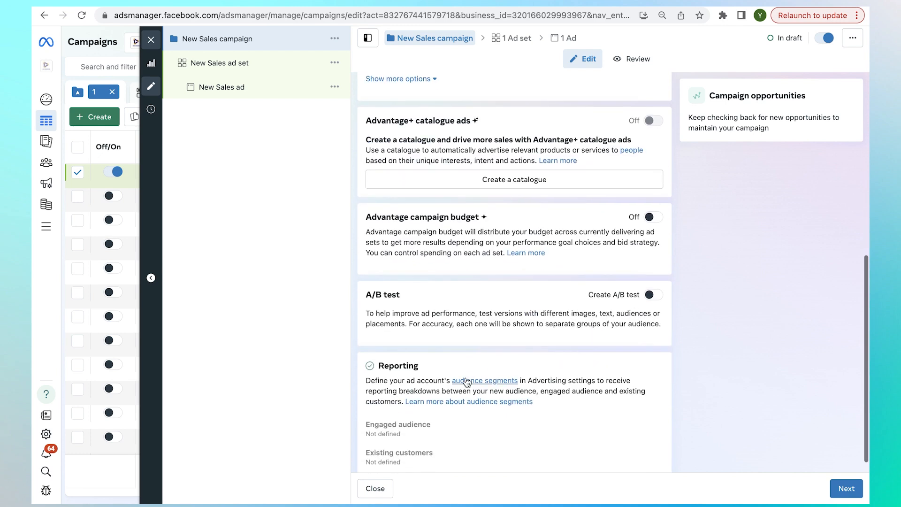
{"action": "scroll", "coordinate": [466, 382], "scroll_direction": "up", "scroll_amount": 7}
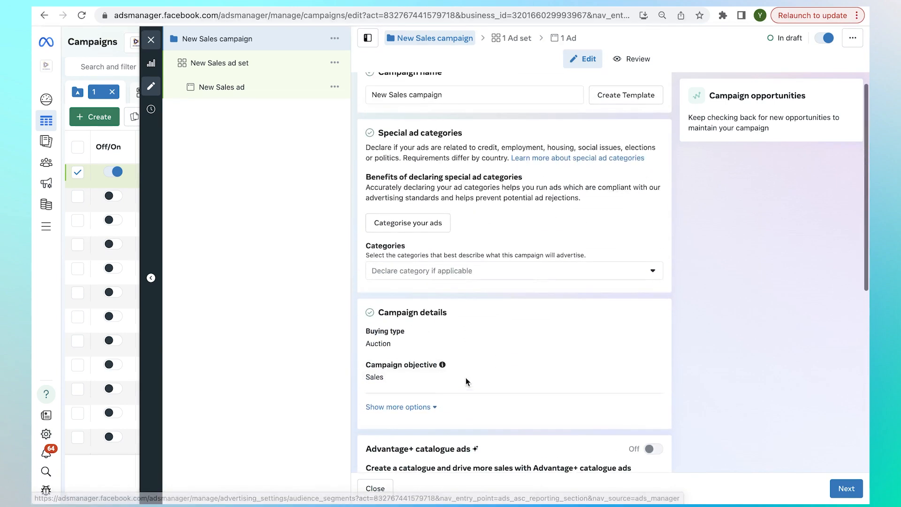
{"action": "scroll", "coordinate": [438, 274], "scroll_direction": "down", "scroll_amount": 1}
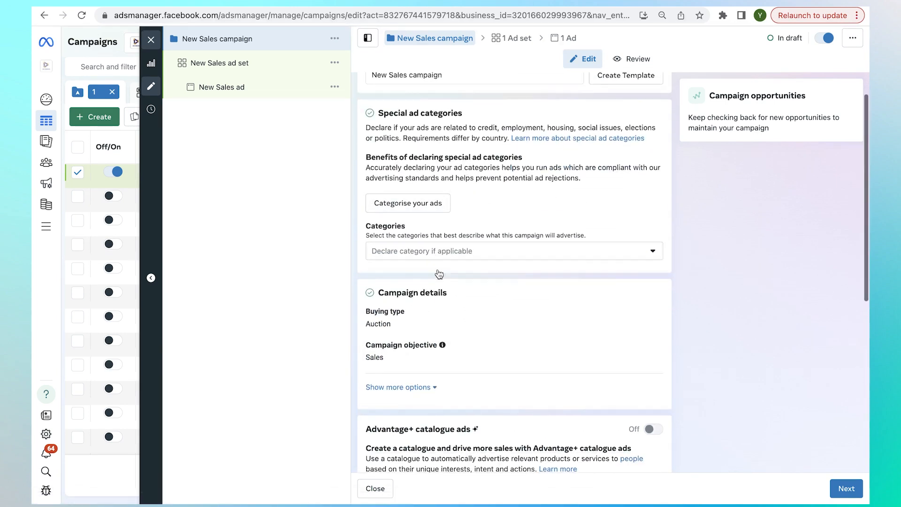
{"action": "scroll", "coordinate": [439, 274], "scroll_direction": "down", "scroll_amount": 1}
{"action": "scroll", "coordinate": [473, 376], "scroll_direction": "down", "scroll_amount": 6}
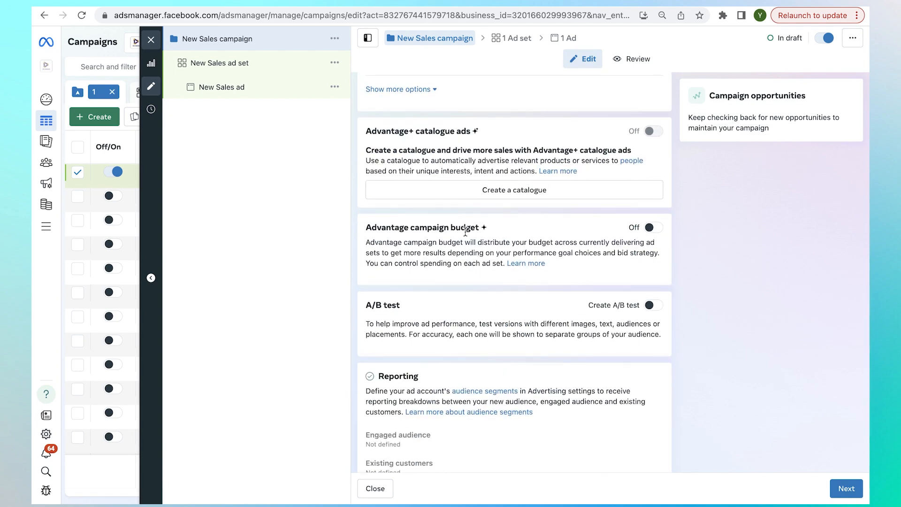
{"action": "left_click", "coordinate": [661, 230]}
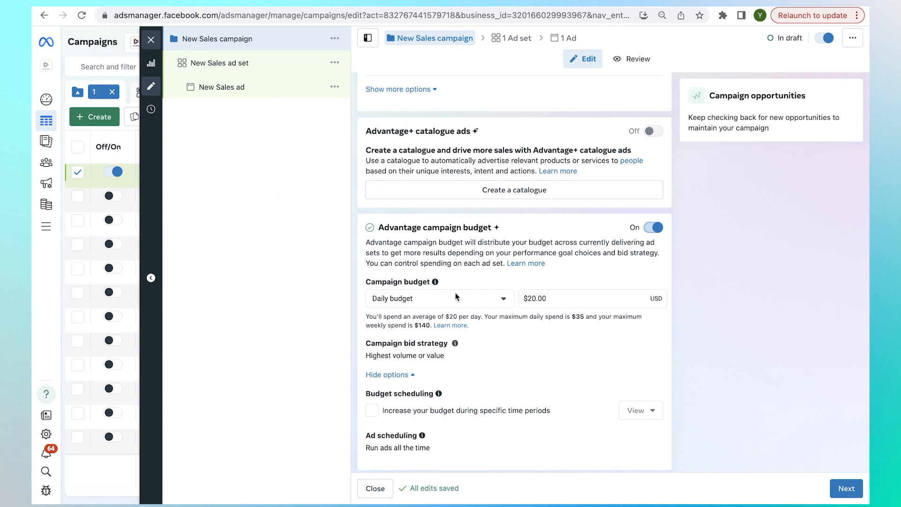
{"action": "left_click", "coordinate": [651, 227]}
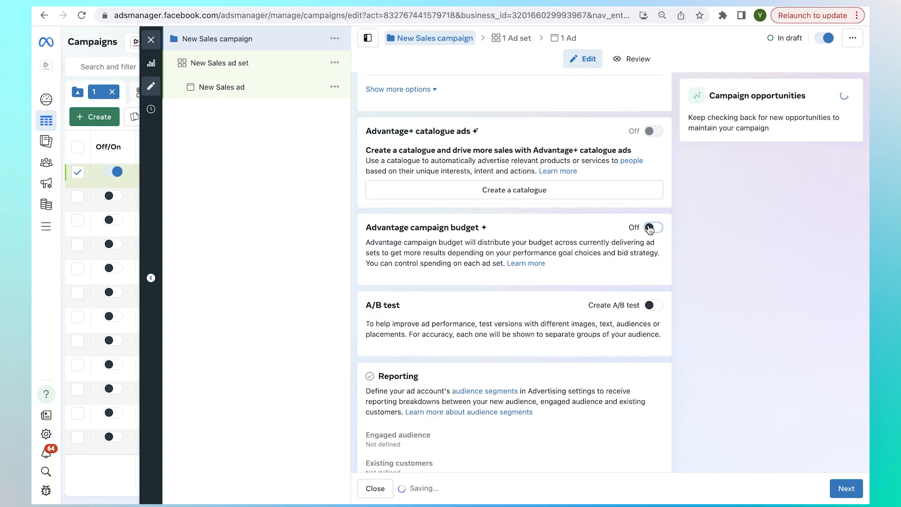
Open the new sales ad set and set its performance goal to Maximise value of conversions
{"action": "left_click", "coordinate": [266, 70]}
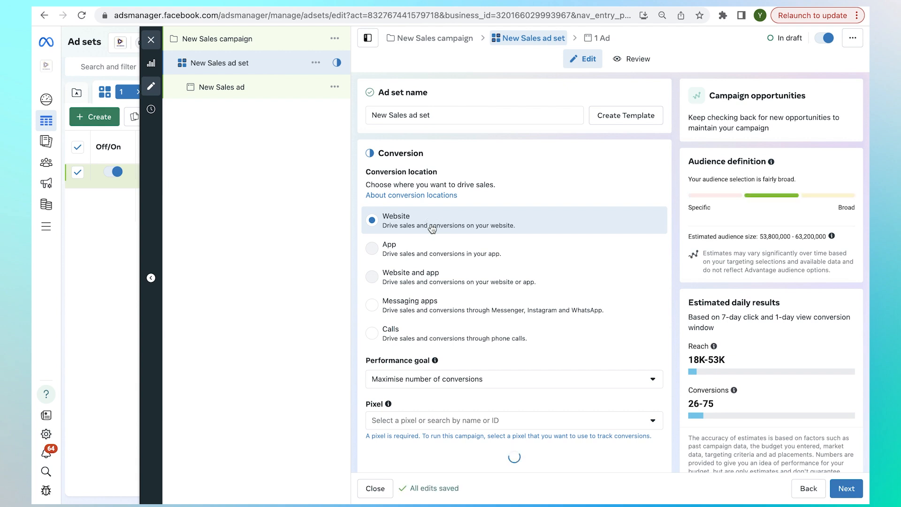
{"action": "scroll", "coordinate": [463, 322], "scroll_direction": "down", "scroll_amount": 3}
{"action": "left_click", "coordinate": [451, 253]}
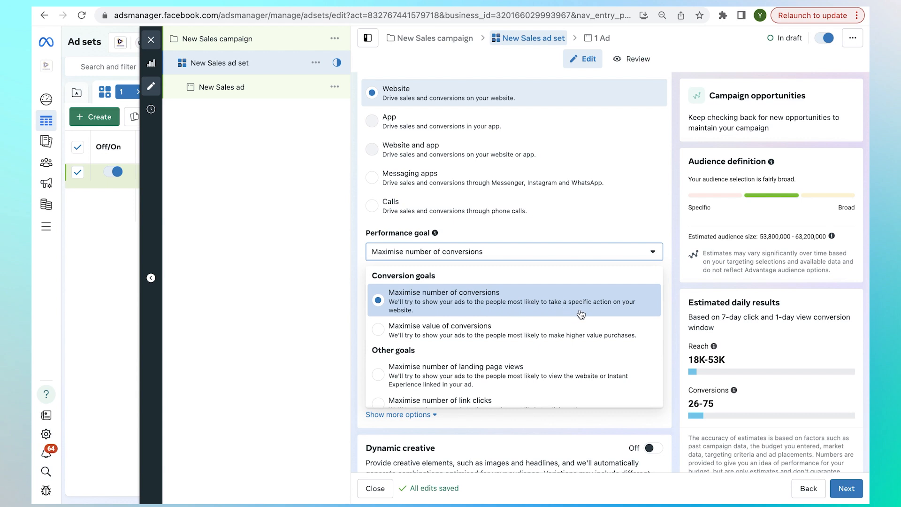
{"action": "left_click", "coordinate": [450, 337]}
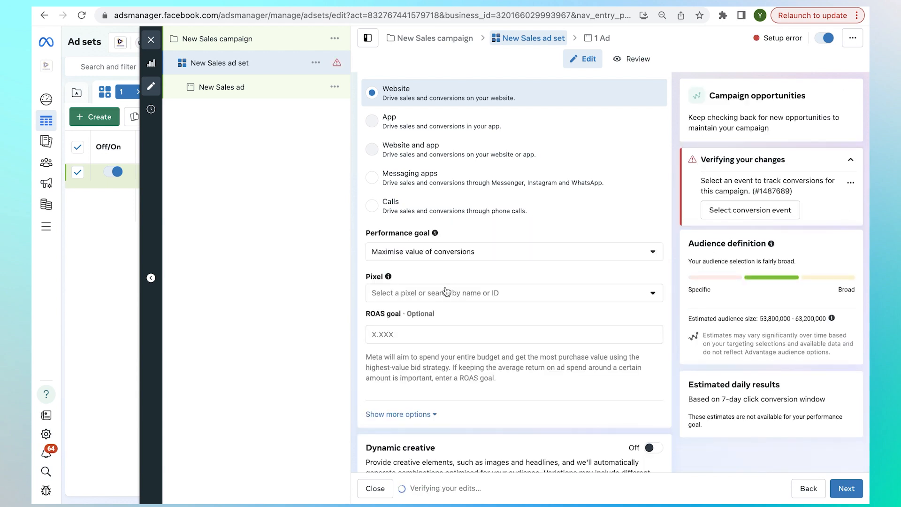
{"action": "left_click", "coordinate": [446, 293]}
{"action": "left_click", "coordinate": [441, 253]}
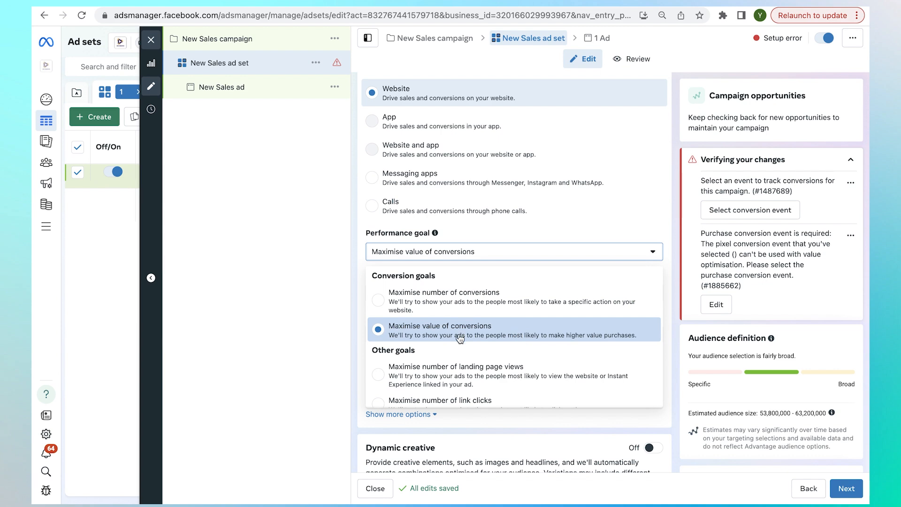
{"action": "left_click", "coordinate": [431, 335]}
{"action": "mouse_move", "coordinate": [440, 313]}
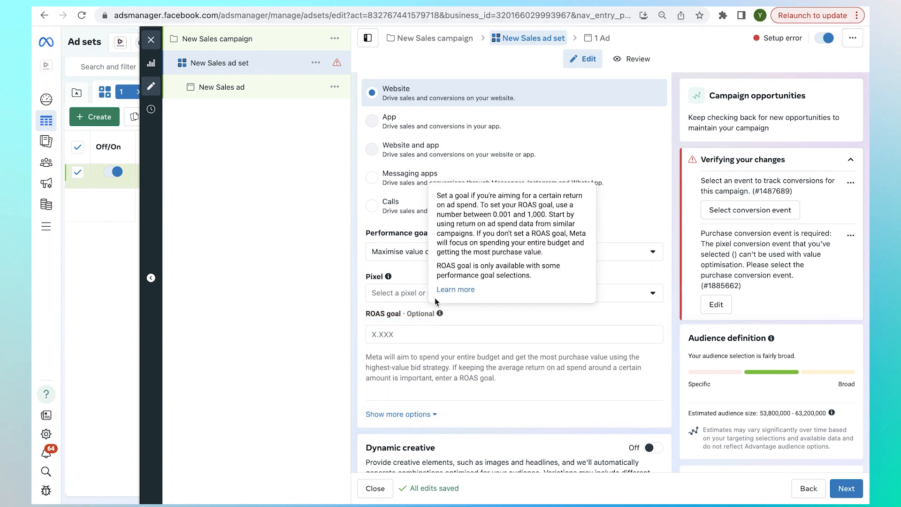
{"action": "left_click", "coordinate": [407, 254]}
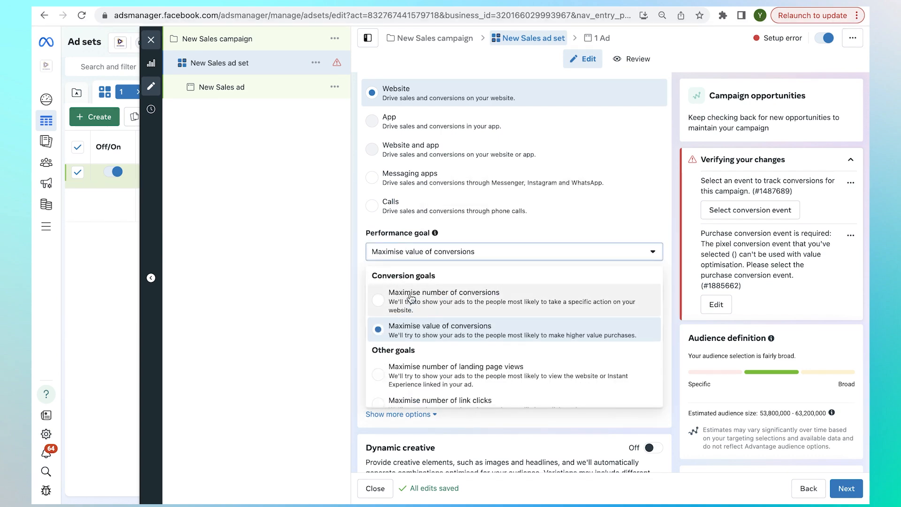
{"action": "left_click", "coordinate": [310, 318]}
Select the active LBJ IND AGN pixel and set Purchase as the ad set's conversion event
{"action": "left_click", "coordinate": [417, 295]}
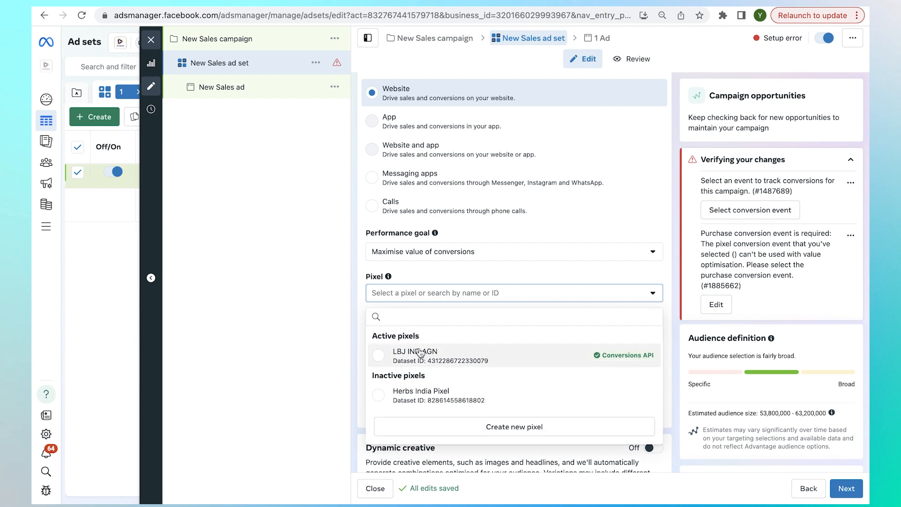
{"action": "left_click", "coordinate": [394, 352]}
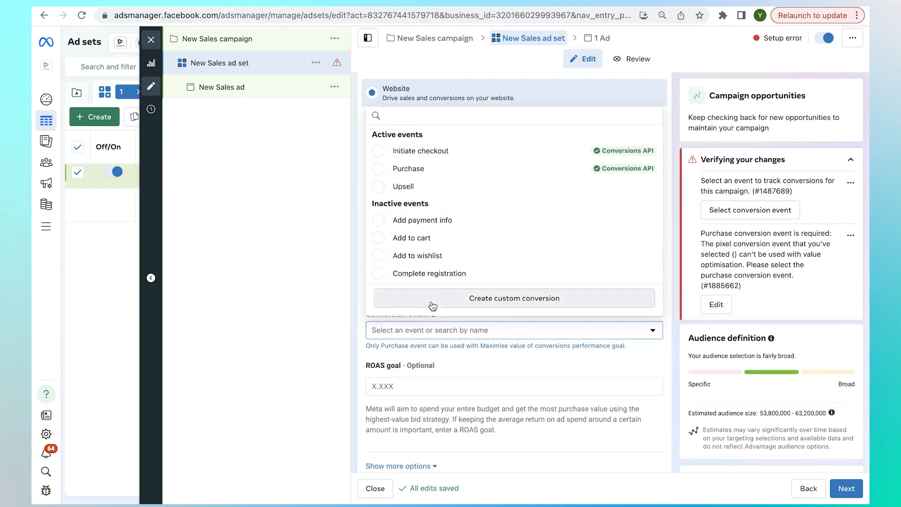
{"action": "left_click", "coordinate": [427, 175]}
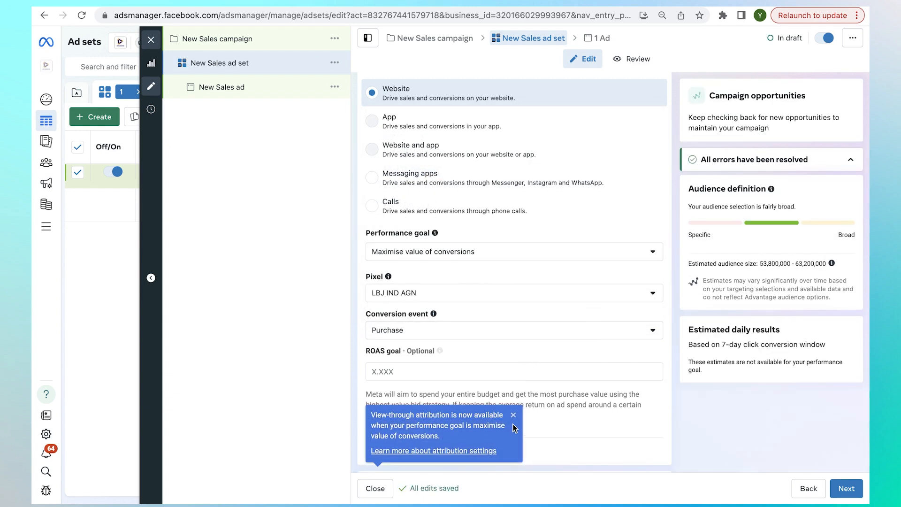
{"action": "left_click", "coordinate": [513, 418]}
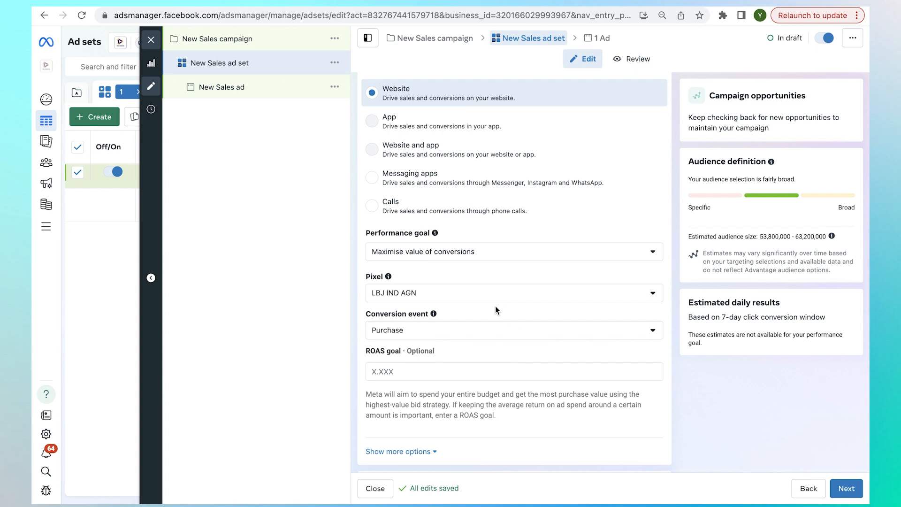
{"action": "left_click", "coordinate": [472, 301]}
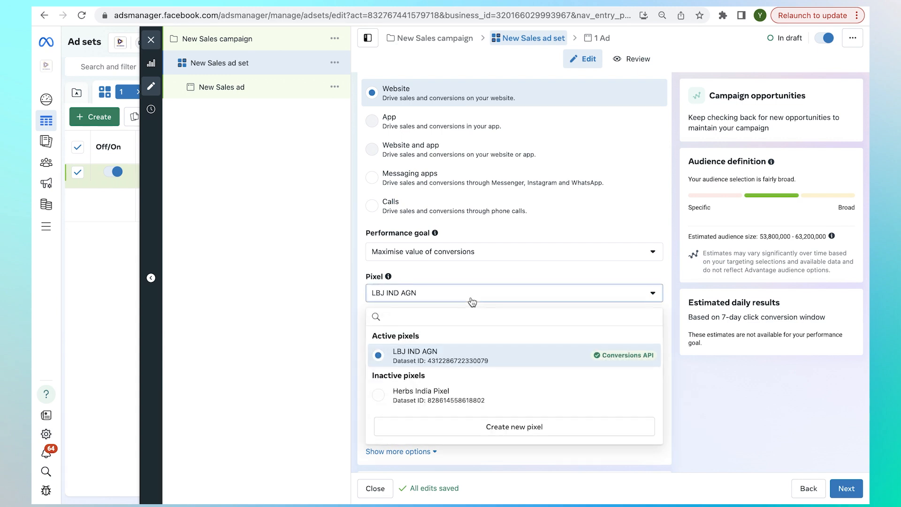
{"action": "left_click", "coordinate": [329, 357]}
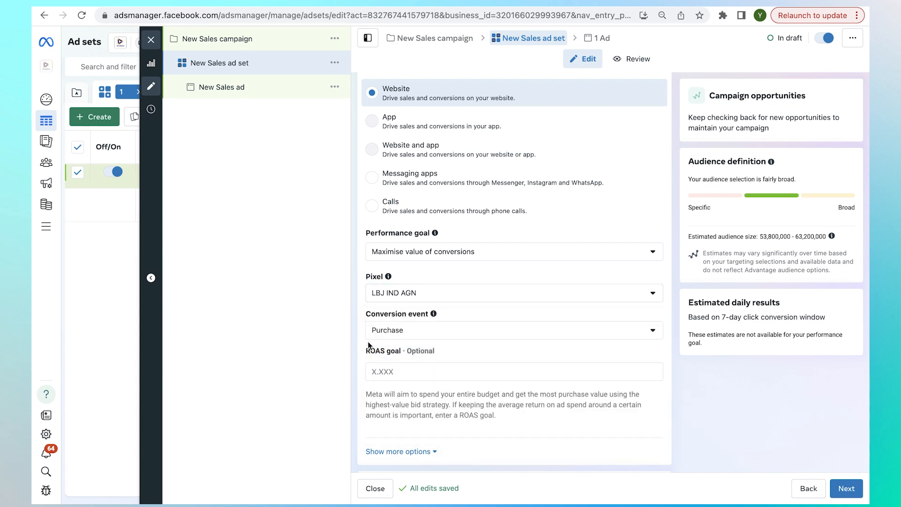
{"action": "mouse_move", "coordinate": [439, 350]}
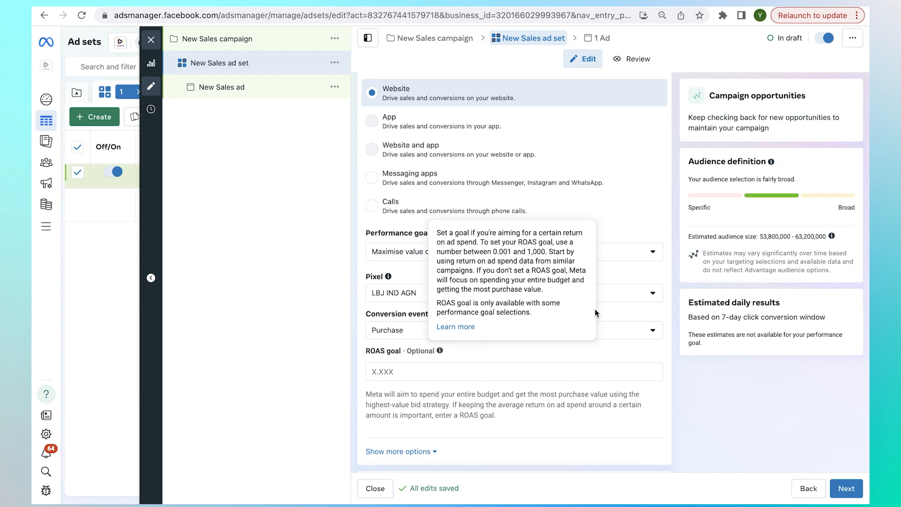
{"action": "left_click", "coordinate": [631, 300]}
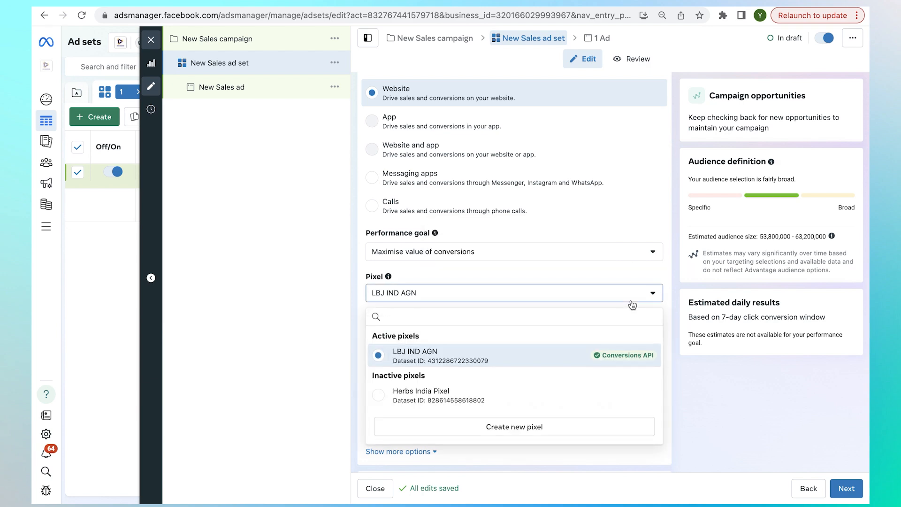
{"action": "left_click", "coordinate": [312, 327]}
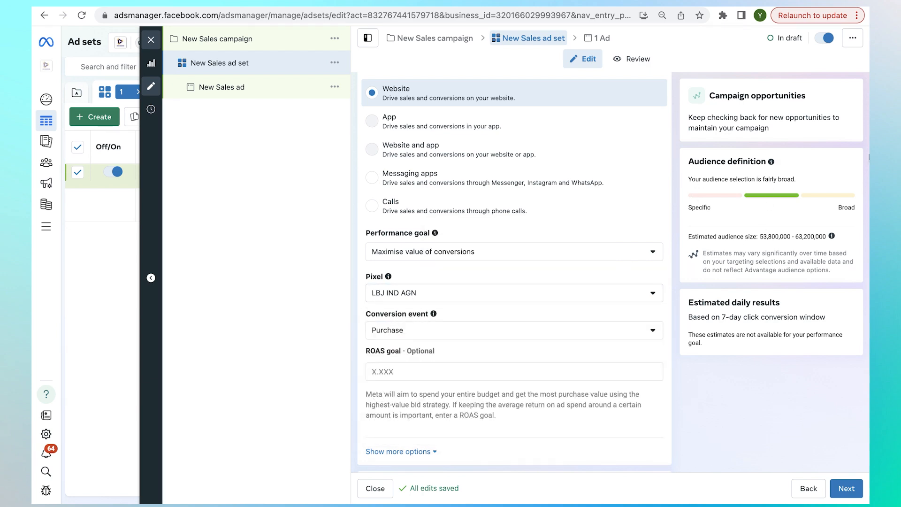
Check the ad set's daily budget and set the hour of its start time to 13
{"action": "scroll", "coordinate": [509, 355], "scroll_direction": "down", "scroll_amount": 3}
{"action": "scroll", "coordinate": [509, 356], "scroll_direction": "down", "scroll_amount": 5}
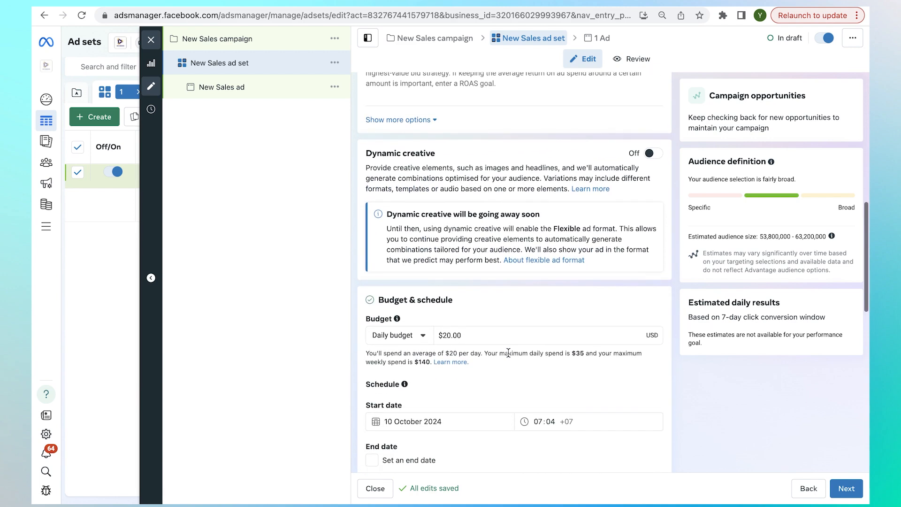
{"action": "left_click", "coordinate": [445, 337]}
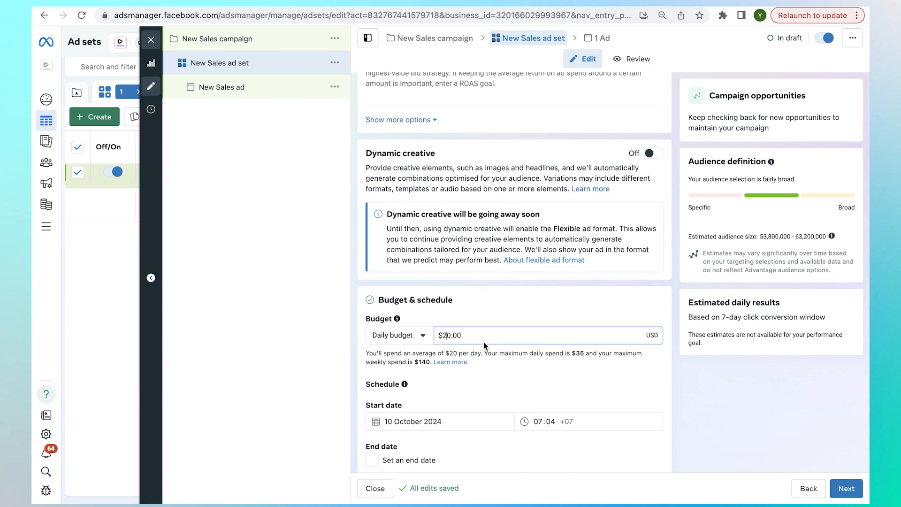
{"action": "scroll", "coordinate": [483, 344], "scroll_direction": "down", "scroll_amount": 2}
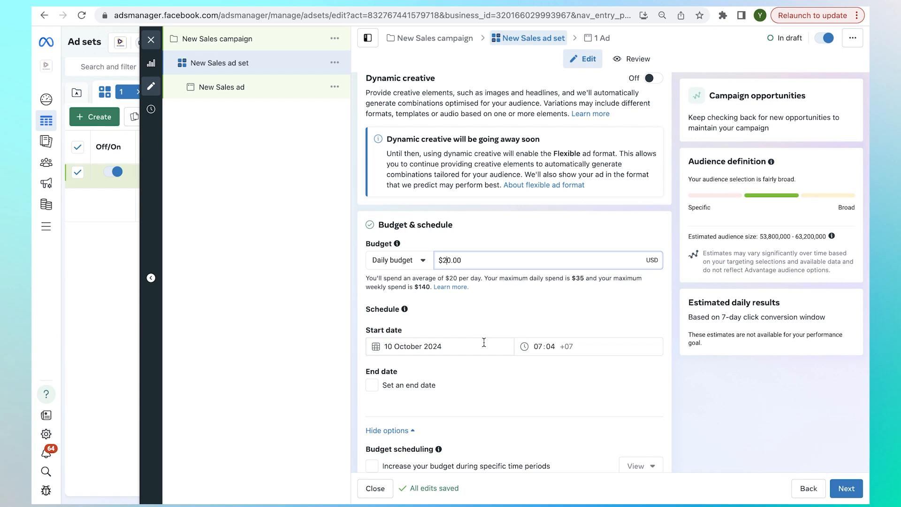
{"action": "scroll", "coordinate": [484, 343], "scroll_direction": "down", "scroll_amount": 2}
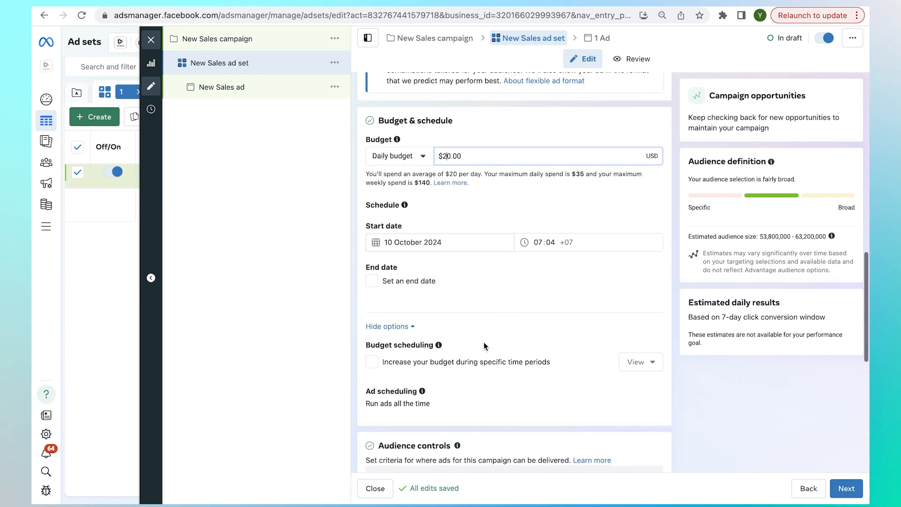
{"action": "left_click", "coordinate": [534, 243]}
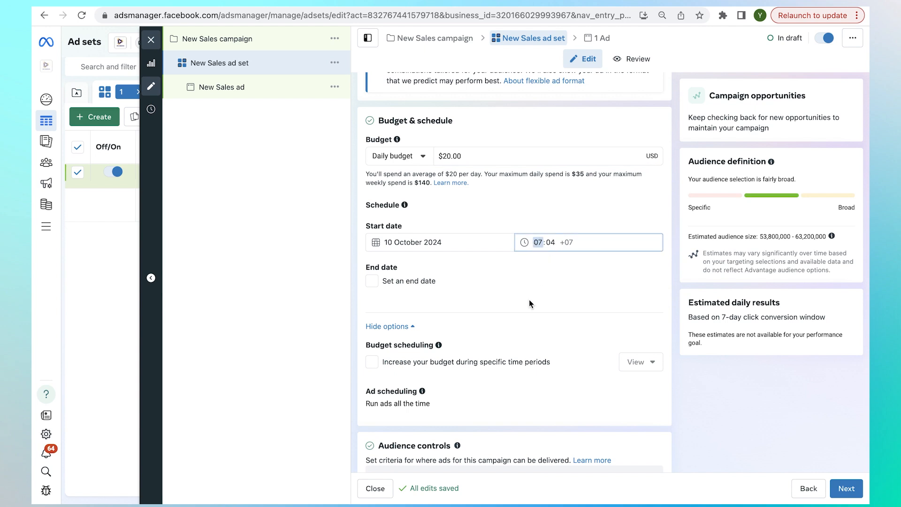
{"action": "scroll", "coordinate": [529, 299], "scroll_direction": "down", "scroll_amount": 2}
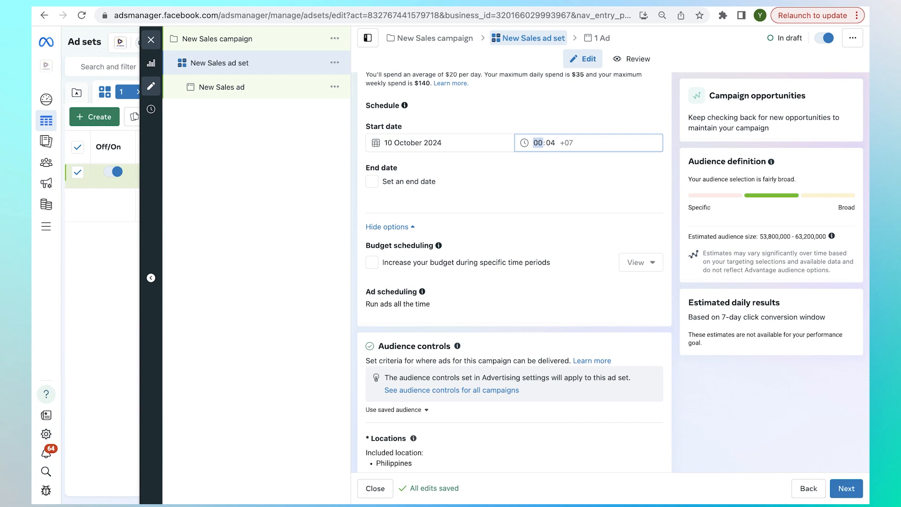
{"action": "type", "text": "13"}
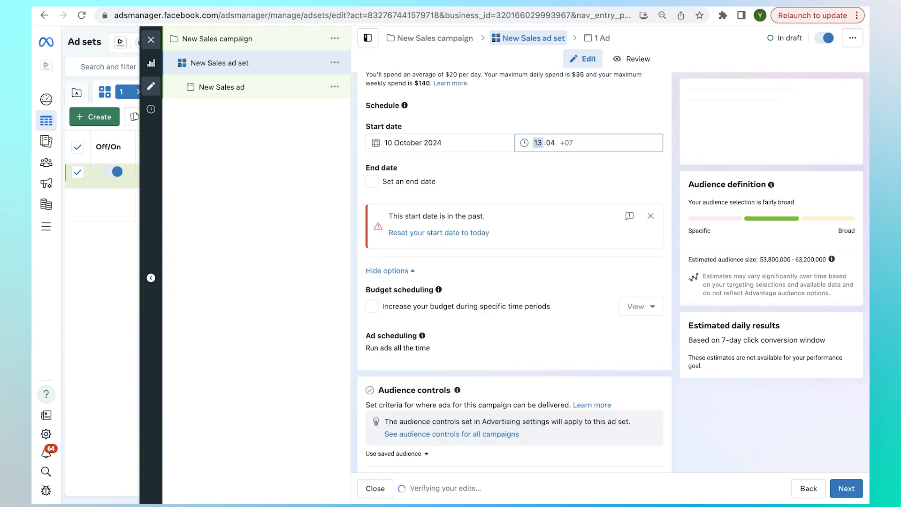
Replace the Philippines with United States as the ad set's included location
{"action": "scroll", "coordinate": [506, 279], "scroll_direction": "down", "scroll_amount": 5}
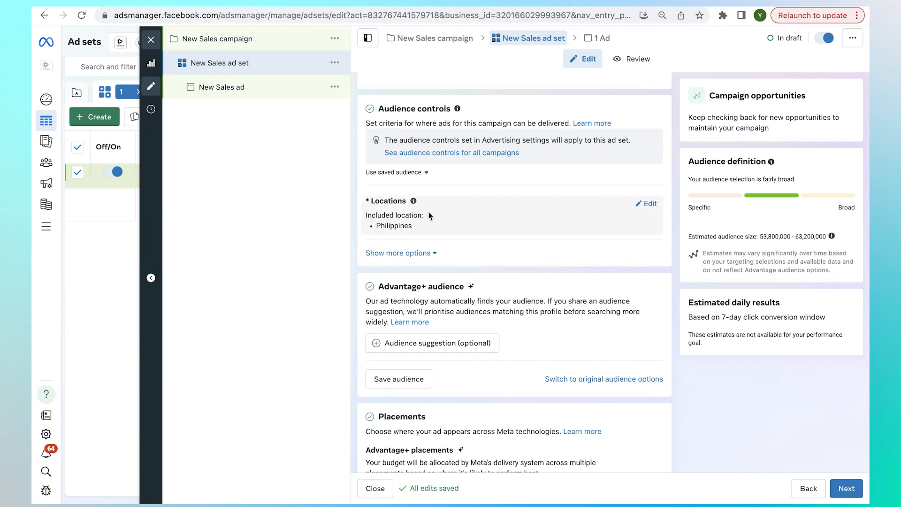
{"action": "left_click", "coordinate": [648, 205]}
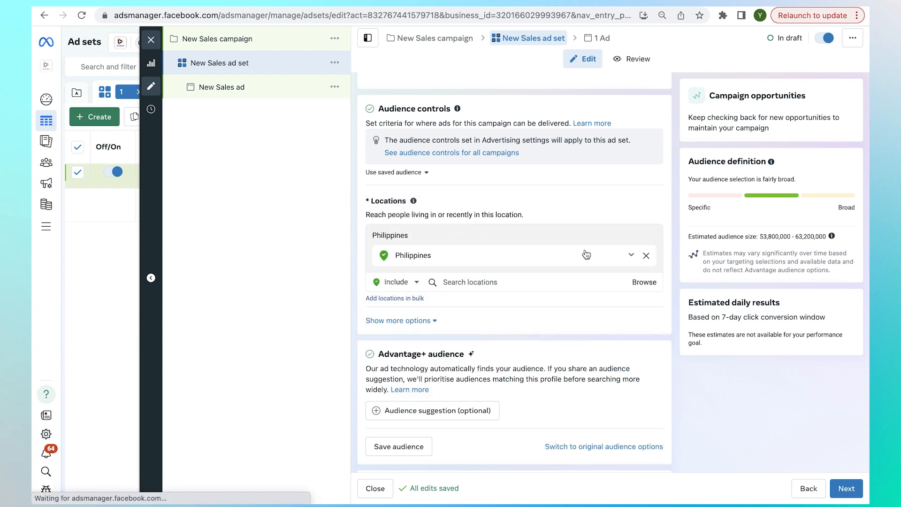
{"action": "left_click", "coordinate": [468, 261]}
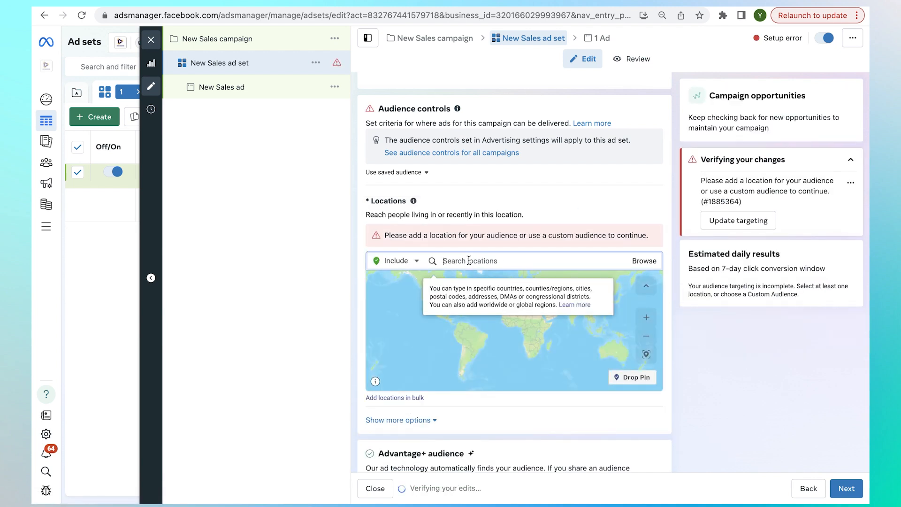
{"action": "type", "text": "UNITED"}
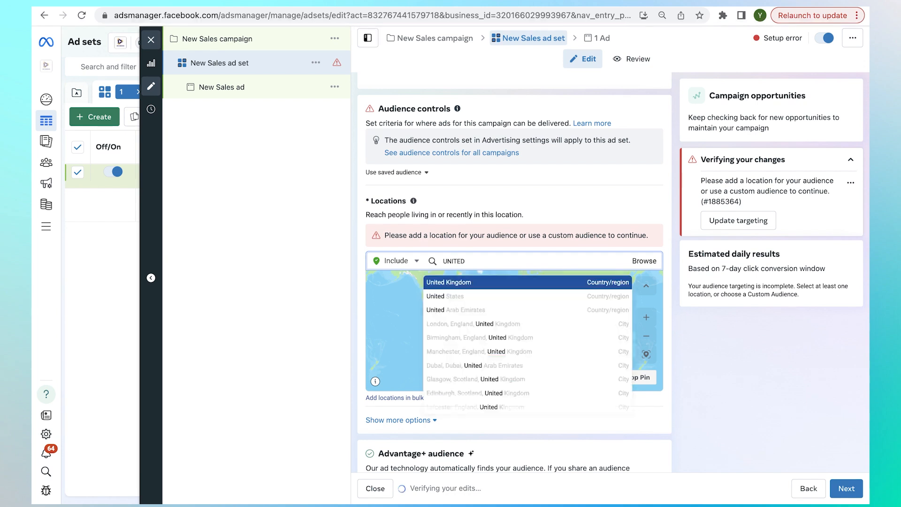
{"action": "left_click", "coordinate": [462, 296]}
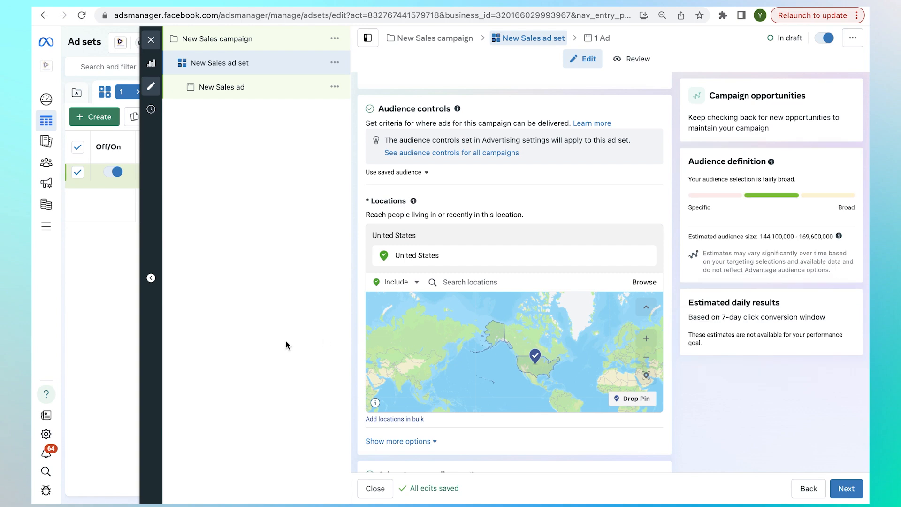
Expand the additional audience controls and set the minimum age to 25
{"action": "scroll", "coordinate": [496, 255], "scroll_direction": "down", "scroll_amount": 2}
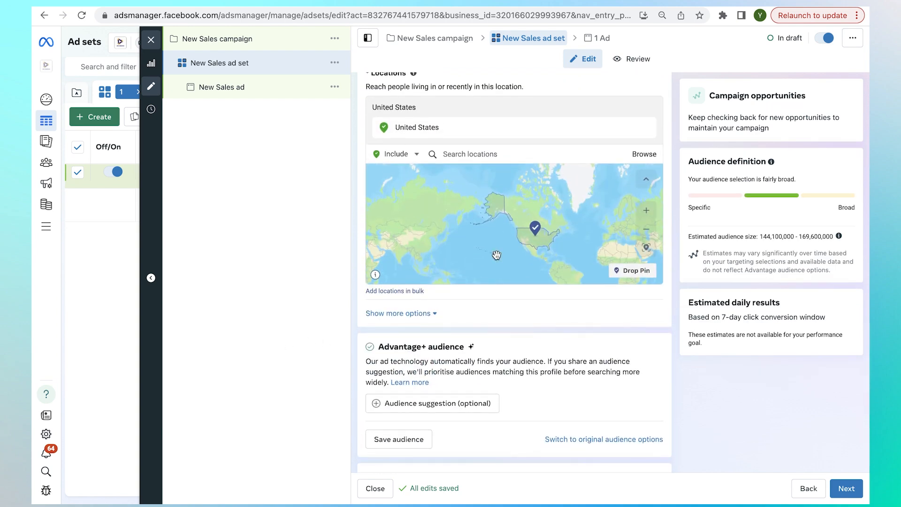
{"action": "scroll", "coordinate": [485, 315], "scroll_direction": "down", "scroll_amount": 3}
{"action": "left_click", "coordinate": [410, 211]}
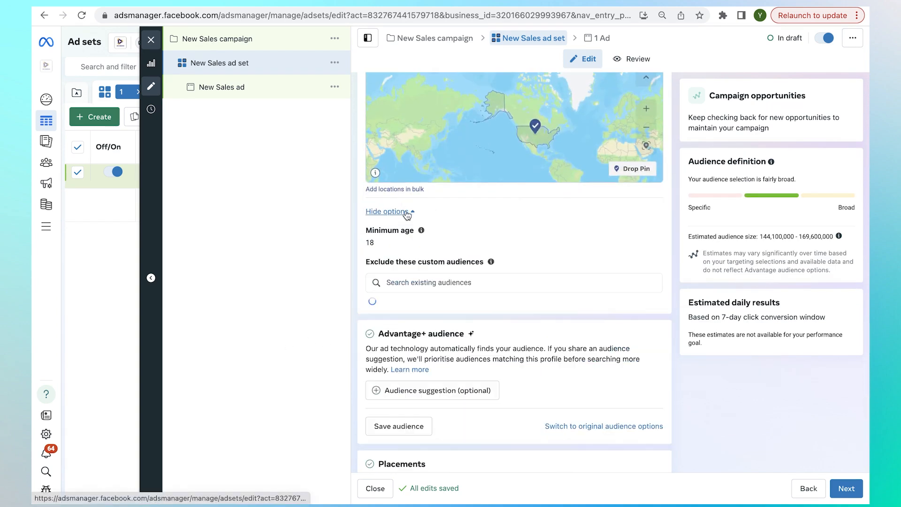
{"action": "left_click", "coordinate": [648, 232]}
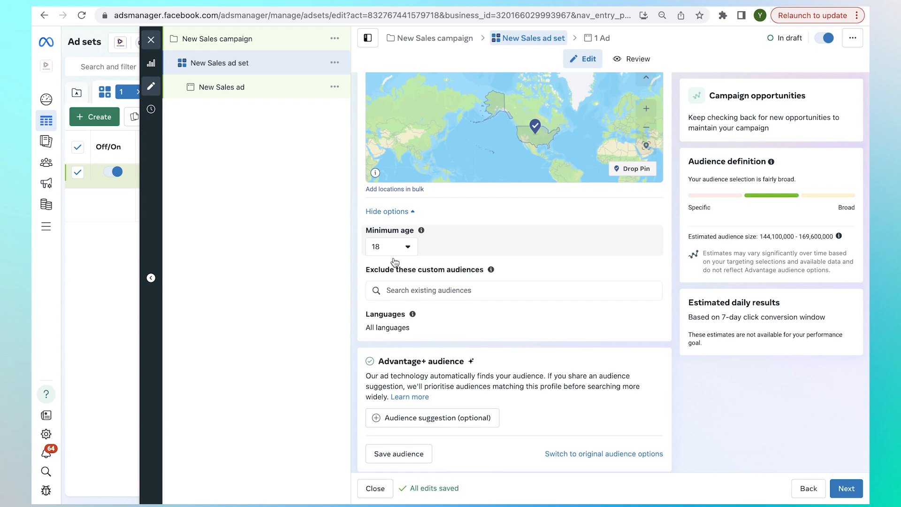
{"action": "left_click", "coordinate": [396, 249]}
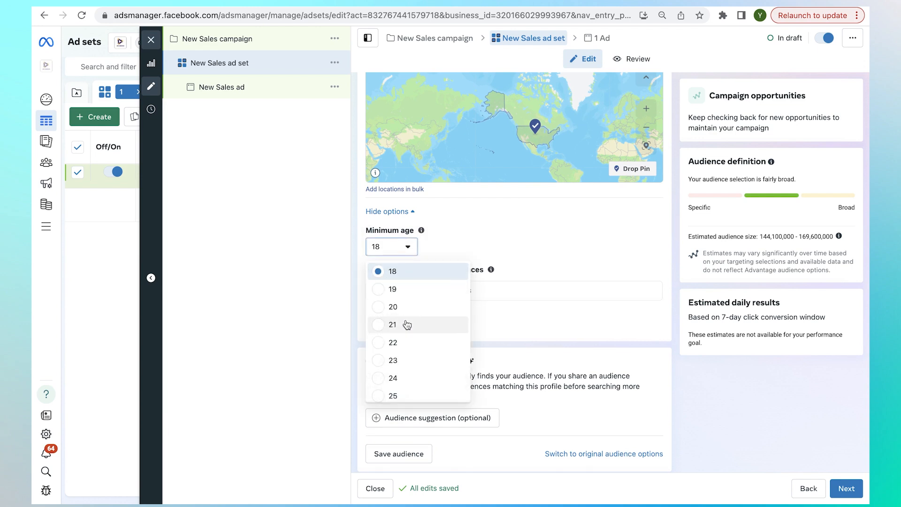
{"action": "left_click", "coordinate": [404, 394]}
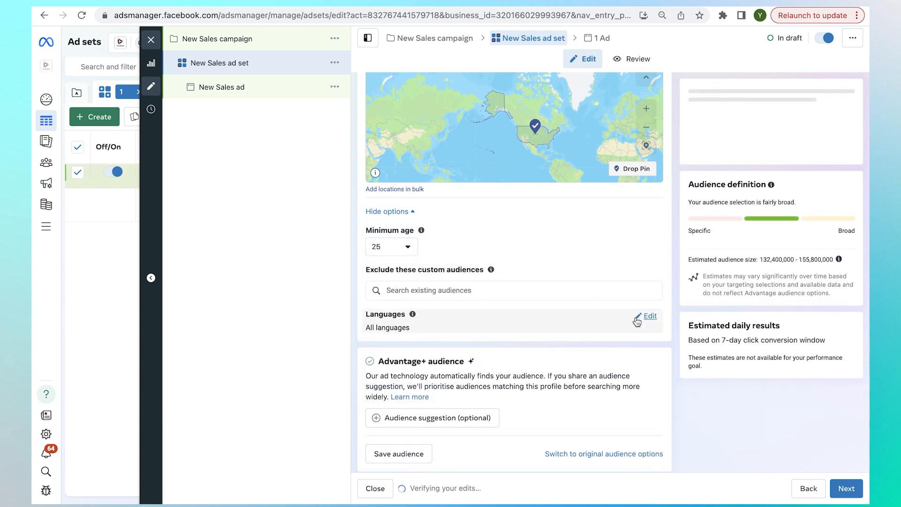
Restrict the audience languages to English (All)
{"action": "left_click", "coordinate": [644, 316]}
{"action": "left_click", "coordinate": [464, 333]}
{"action": "type", "text": "ENGLI"}
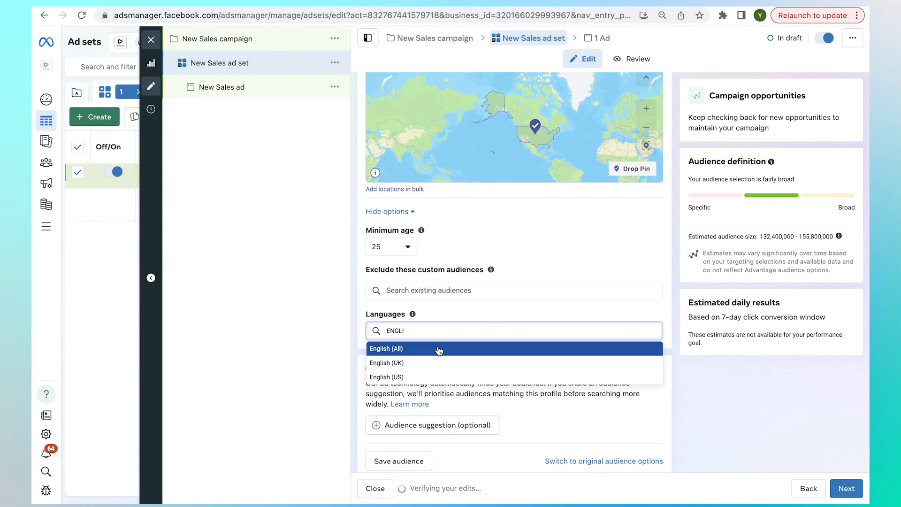
{"action": "key", "text": "Return"}
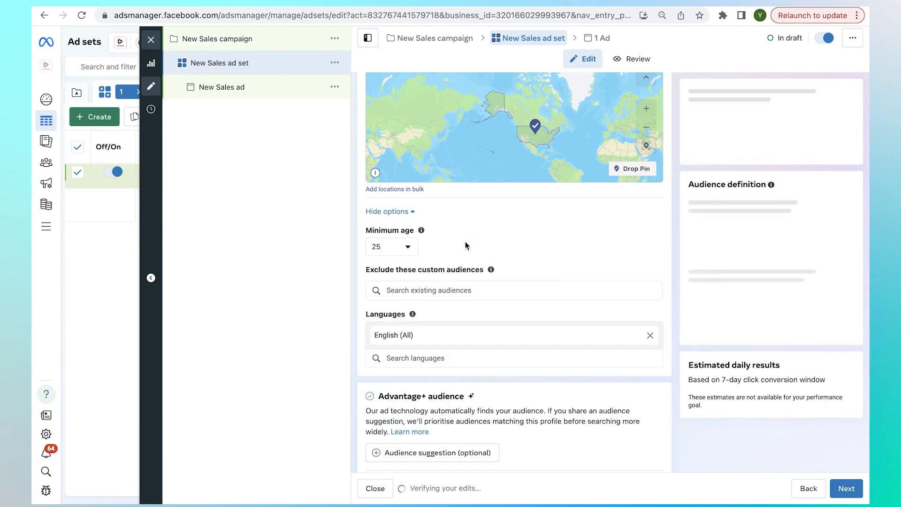
Add an Advantage+ audience suggestion targeting women with a minimum age of 40
{"action": "scroll", "coordinate": [459, 380], "scroll_direction": "down", "scroll_amount": 3}
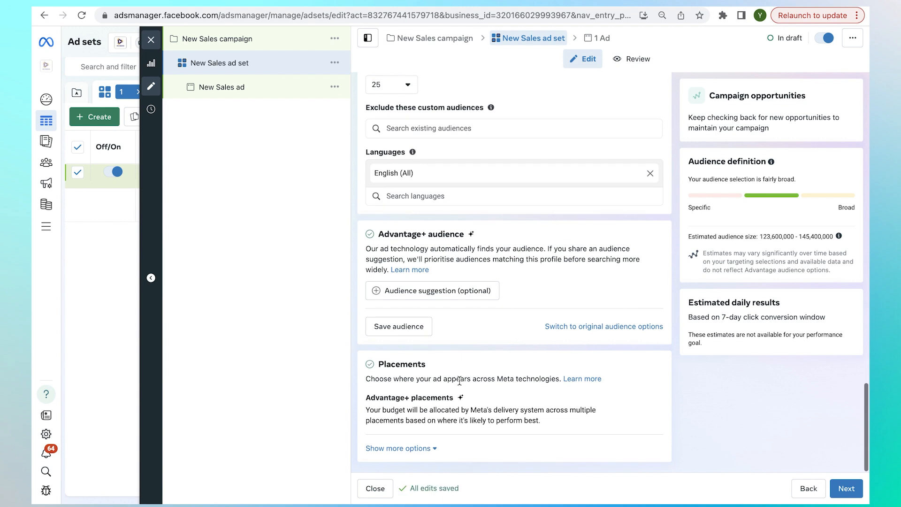
{"action": "left_click", "coordinate": [433, 291]}
{"action": "scroll", "coordinate": [432, 291], "scroll_direction": "down", "scroll_amount": 2}
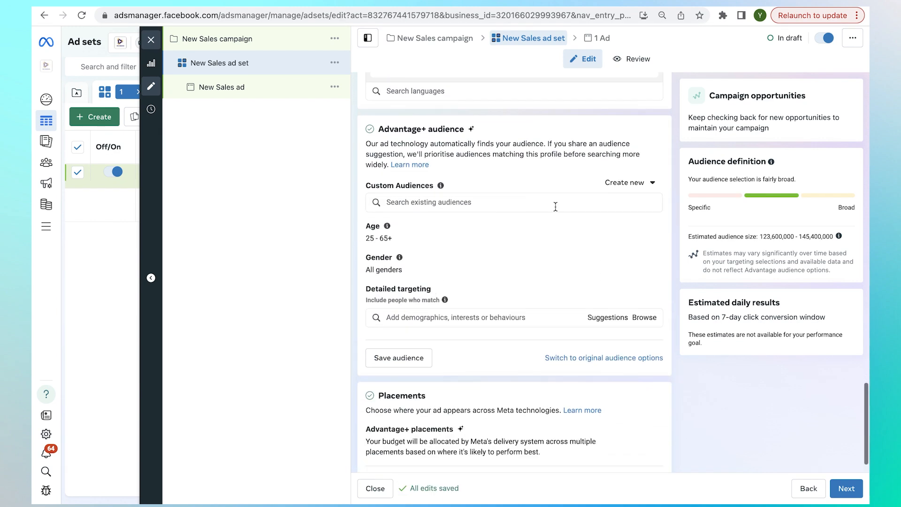
{"action": "left_click", "coordinate": [648, 227]}
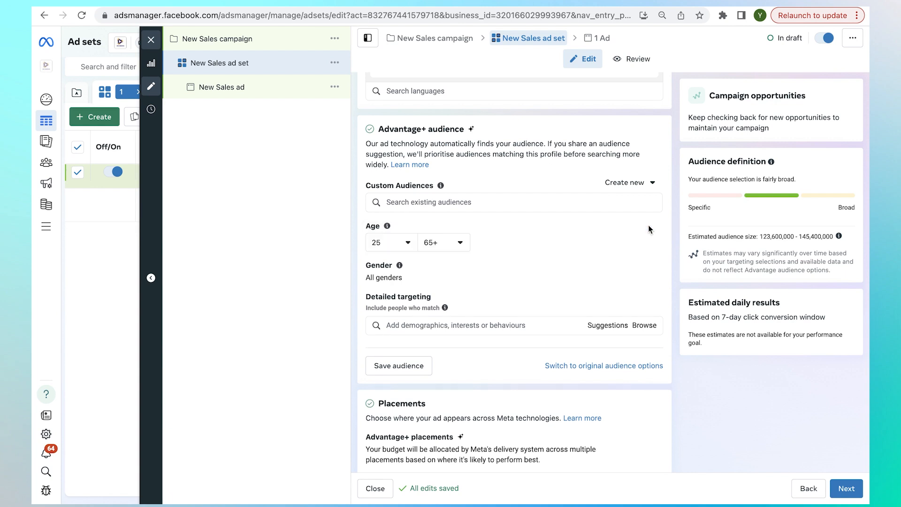
{"action": "left_click", "coordinate": [395, 244]}
{"action": "scroll", "coordinate": [419, 365], "scroll_direction": "down", "scroll_amount": 5}
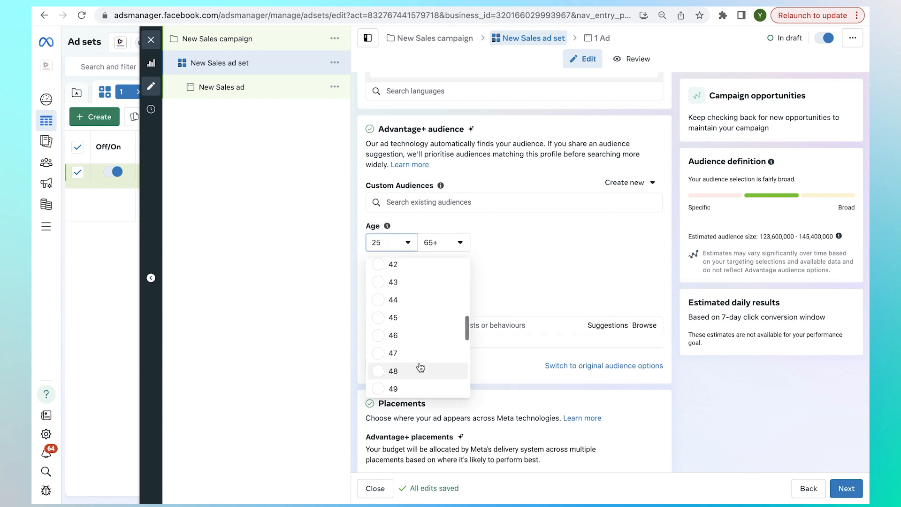
{"action": "scroll", "coordinate": [419, 365], "scroll_direction": "up", "scroll_amount": 2}
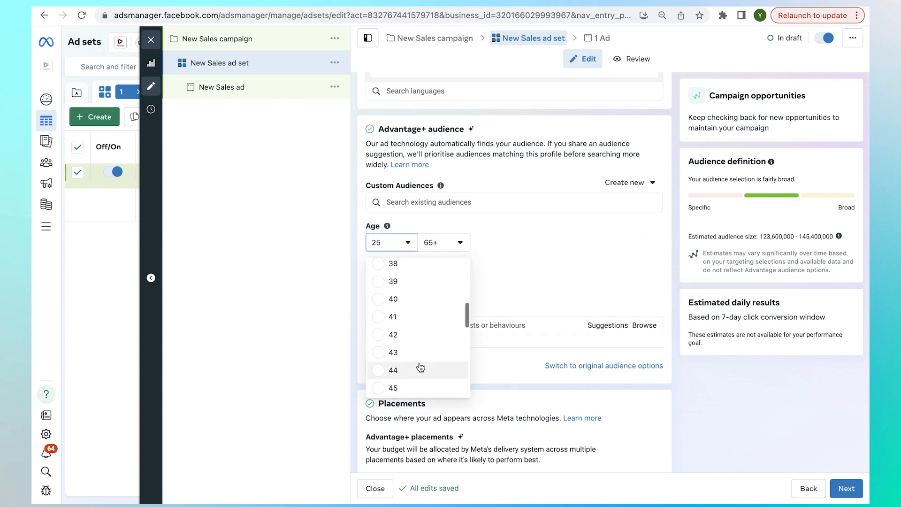
{"action": "left_click", "coordinate": [421, 301]}
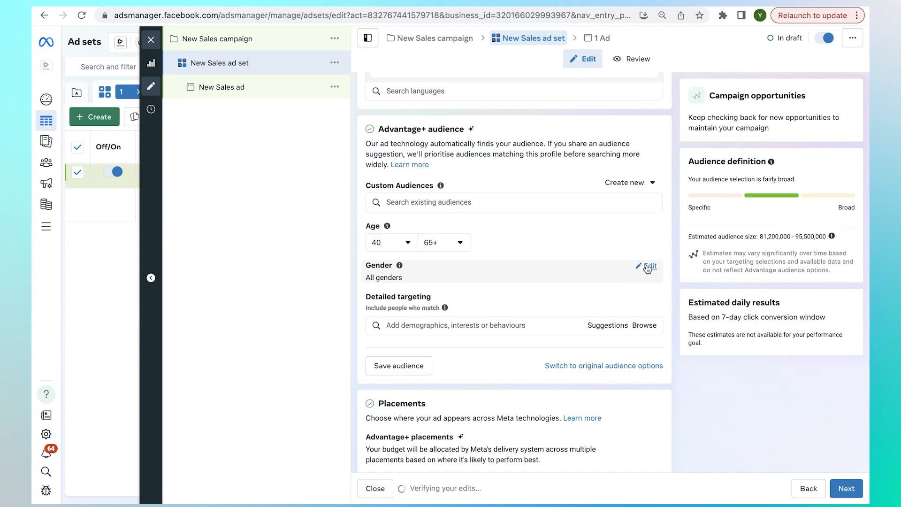
{"action": "left_click", "coordinate": [647, 266]}
{"action": "left_click", "coordinate": [446, 282]}
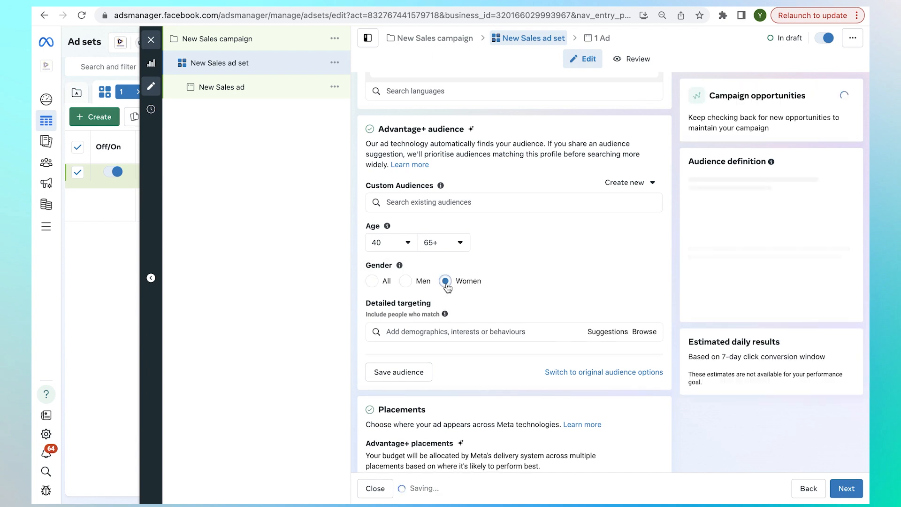
Examine the suggested detailed targeting options and the description of the Engaged shoppers behaviour
{"action": "scroll", "coordinate": [463, 301], "scroll_direction": "down", "scroll_amount": 1}
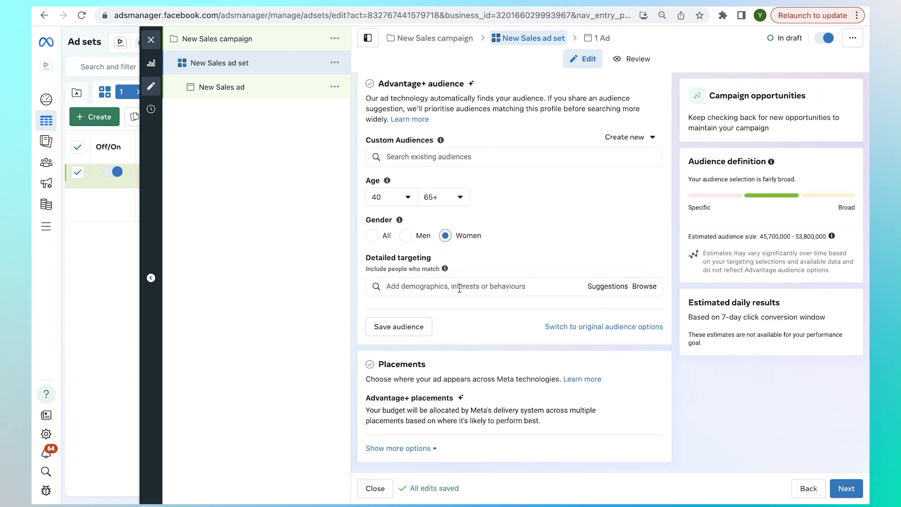
{"action": "left_click", "coordinate": [459, 288]}
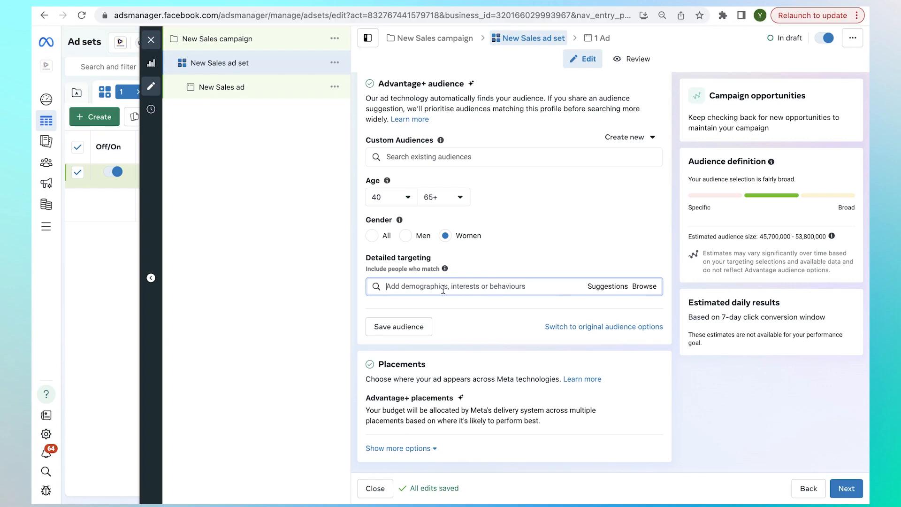
{"action": "left_click", "coordinate": [621, 287]}
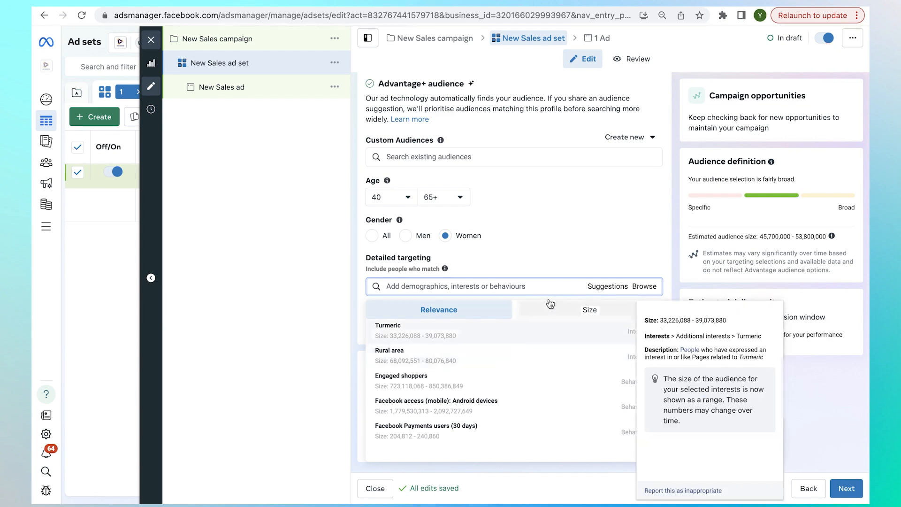
{"action": "mouse_move", "coordinate": [417, 386]}
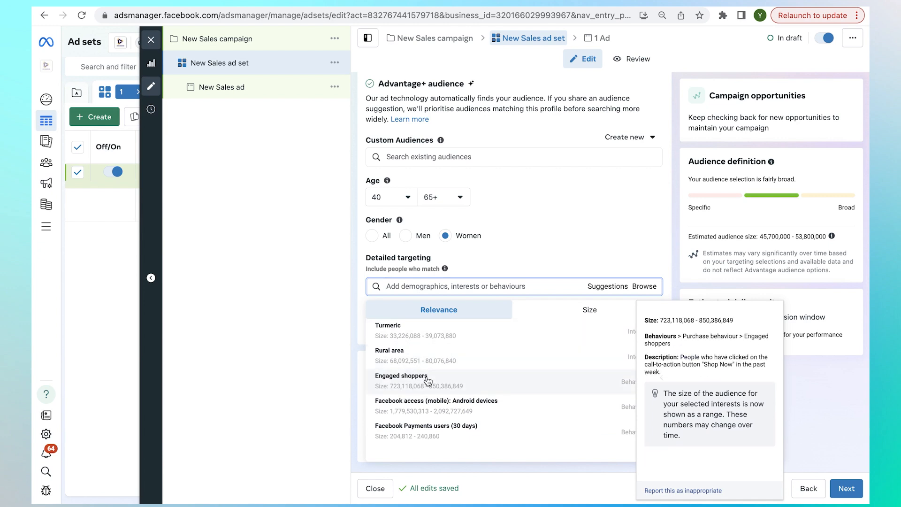
Browse the detailed targeting demographics and examine the audience options under Parents > All parents
{"action": "left_click", "coordinate": [644, 286]}
{"action": "left_click", "coordinate": [446, 309]}
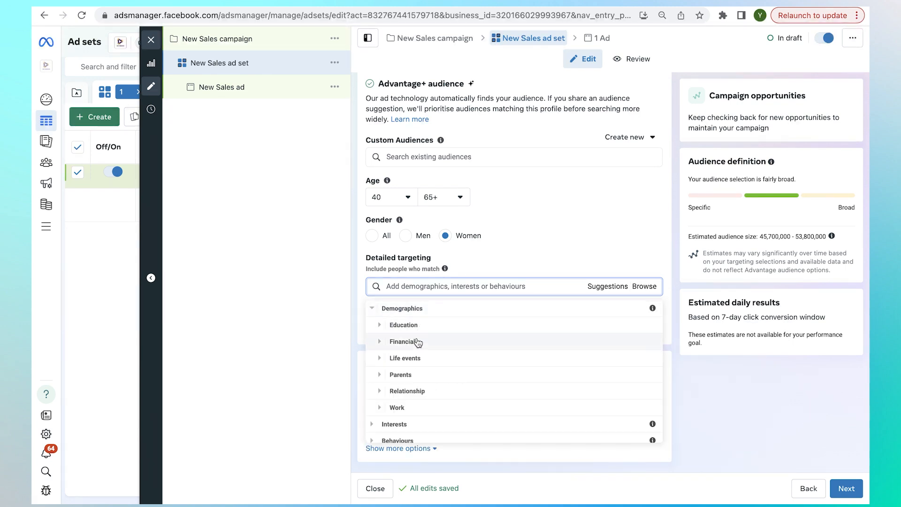
{"action": "left_click", "coordinate": [406, 380]}
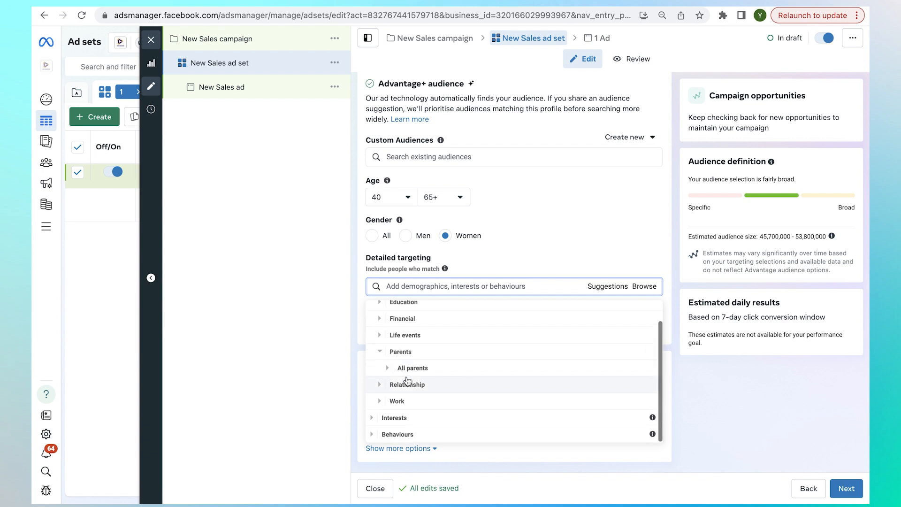
{"action": "left_click", "coordinate": [408, 368]}
{"action": "mouse_move", "coordinate": [409, 372]}
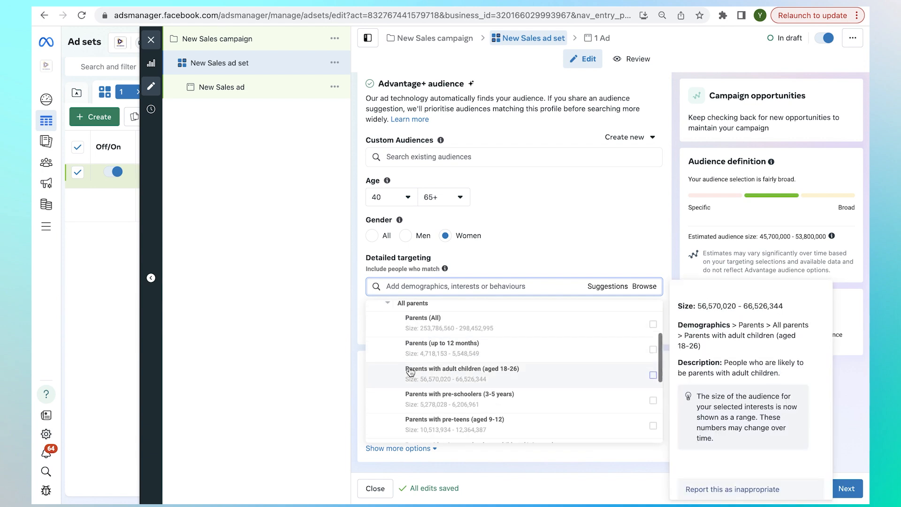
{"action": "scroll", "coordinate": [410, 371], "scroll_direction": "down", "scroll_amount": 1}
{"action": "scroll", "coordinate": [410, 372], "scroll_direction": "down", "scroll_amount": 1}
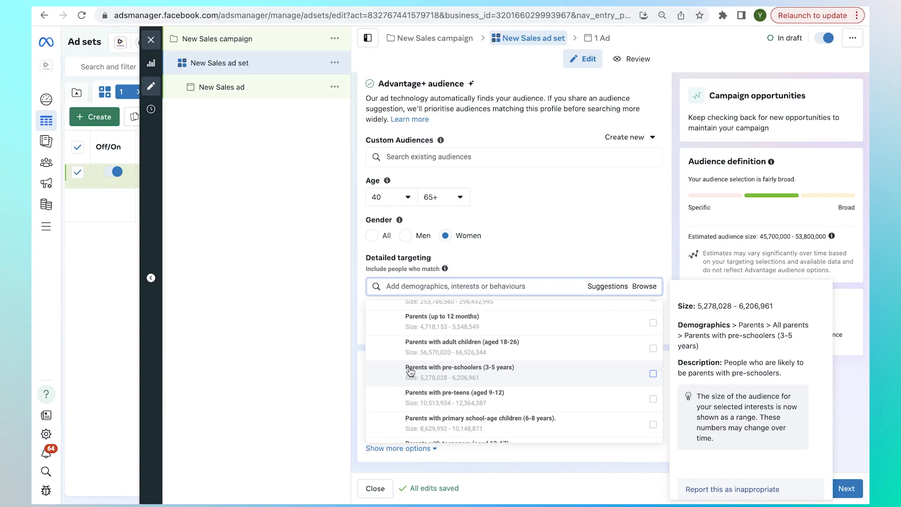
{"action": "scroll", "coordinate": [411, 371], "scroll_direction": "up", "scroll_amount": 2}
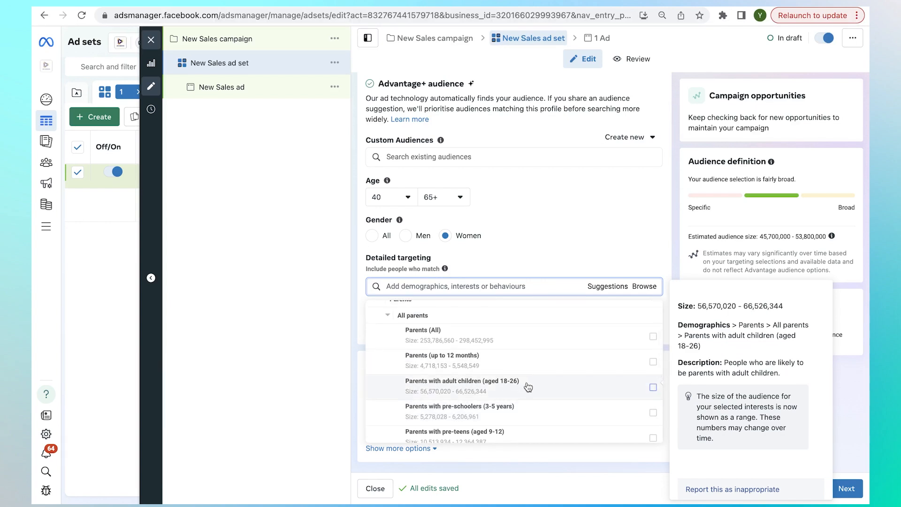
{"action": "scroll", "coordinate": [462, 366], "scroll_direction": "up", "scroll_amount": 1}
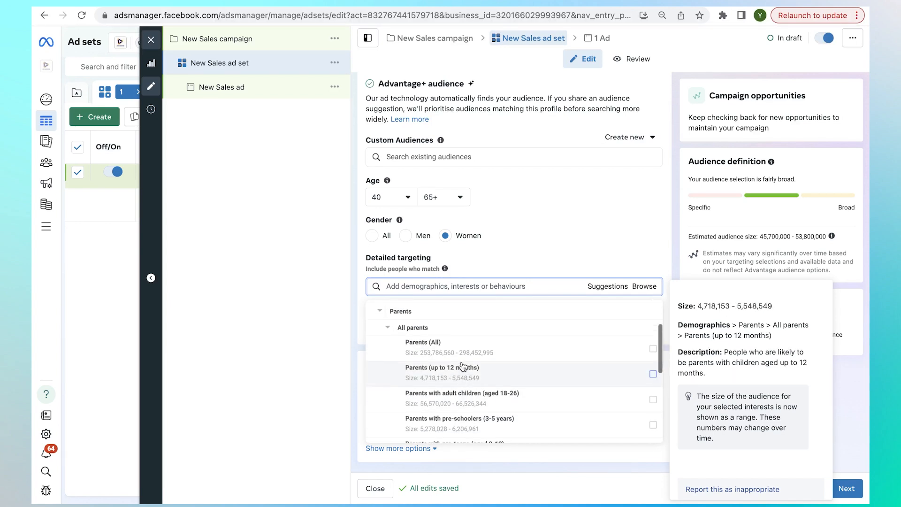
{"action": "scroll", "coordinate": [460, 352], "scroll_direction": "down", "scroll_amount": 4}
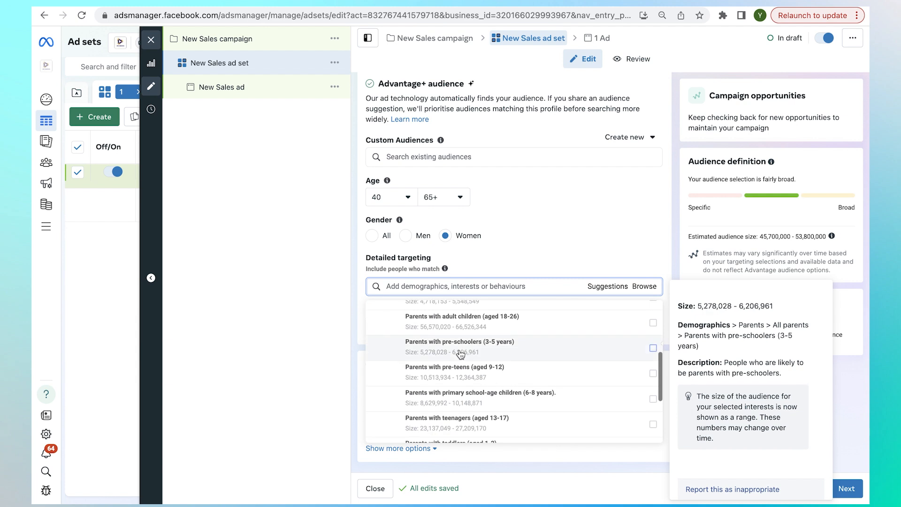
{"action": "scroll", "coordinate": [460, 352], "scroll_direction": "down", "scroll_amount": 3}
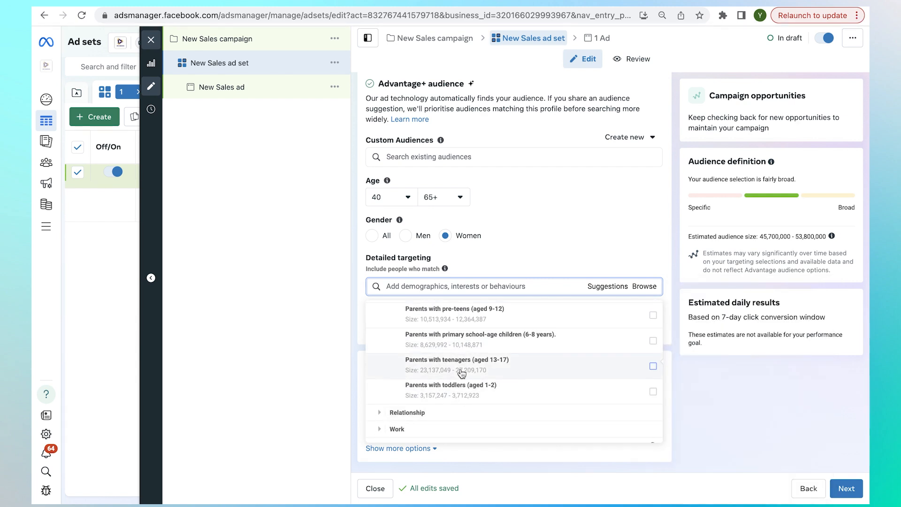
{"action": "scroll", "coordinate": [460, 346], "scroll_direction": "up", "scroll_amount": 3}
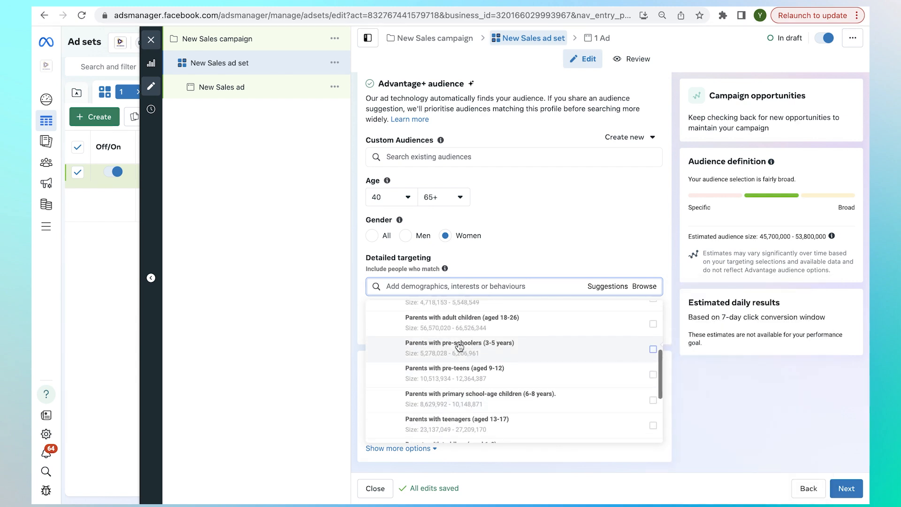
{"action": "scroll", "coordinate": [459, 346], "scroll_direction": "up", "scroll_amount": 5}
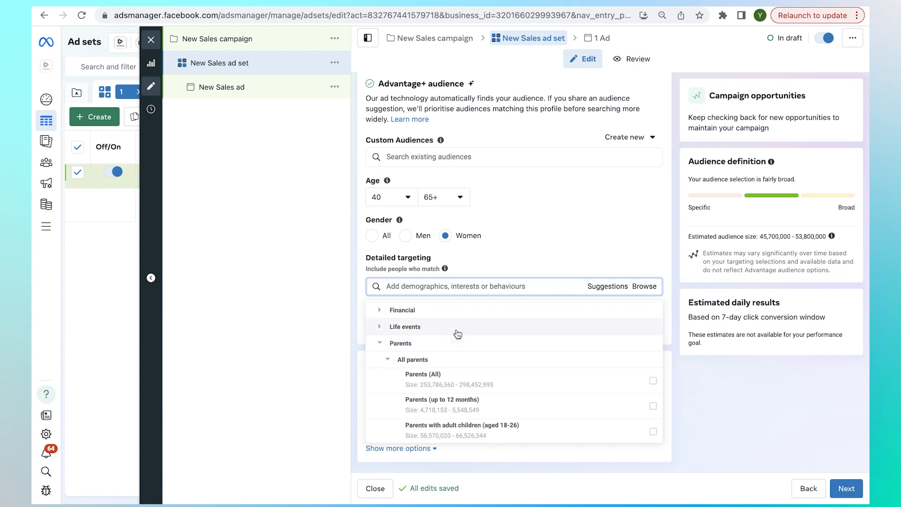
Examine the Life events, Financial, Education and Work demographics and the Interests categories for detailed targeting
{"action": "left_click", "coordinate": [458, 333]}
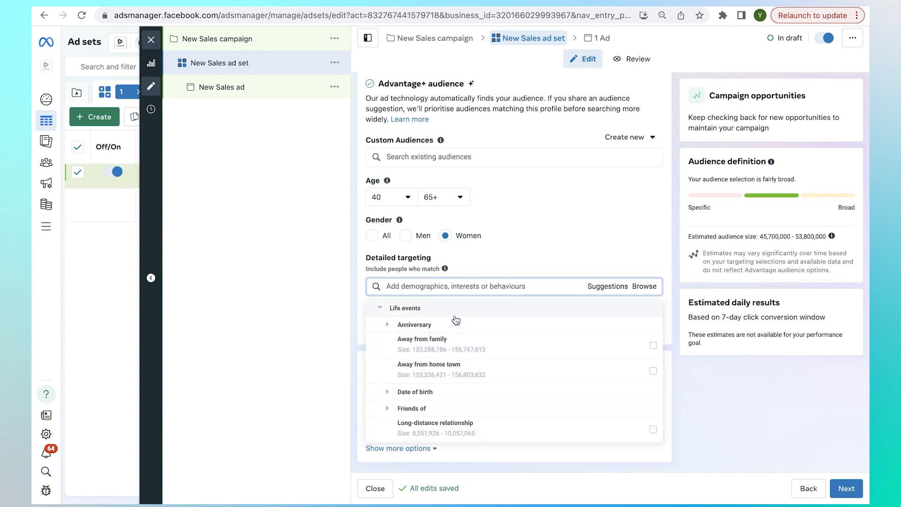
{"action": "scroll", "coordinate": [462, 369], "scroll_direction": "up", "scroll_amount": 2}
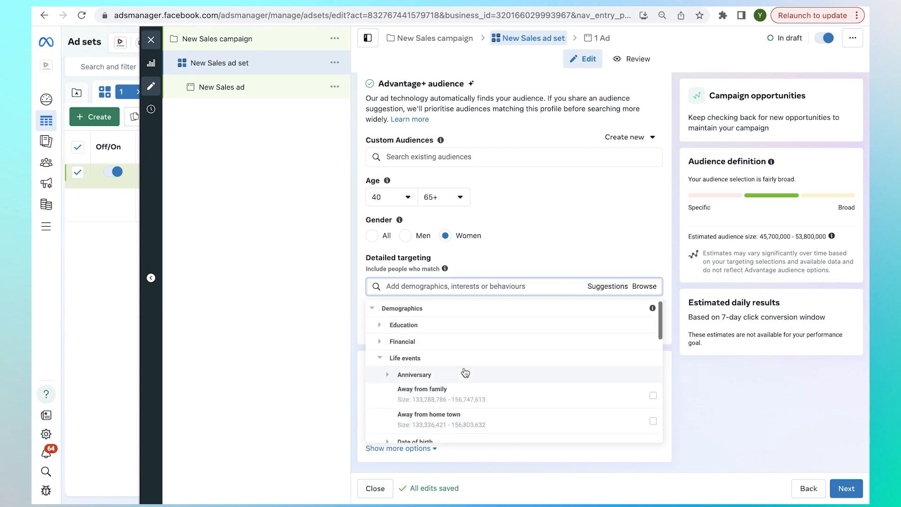
{"action": "left_click", "coordinate": [457, 345]}
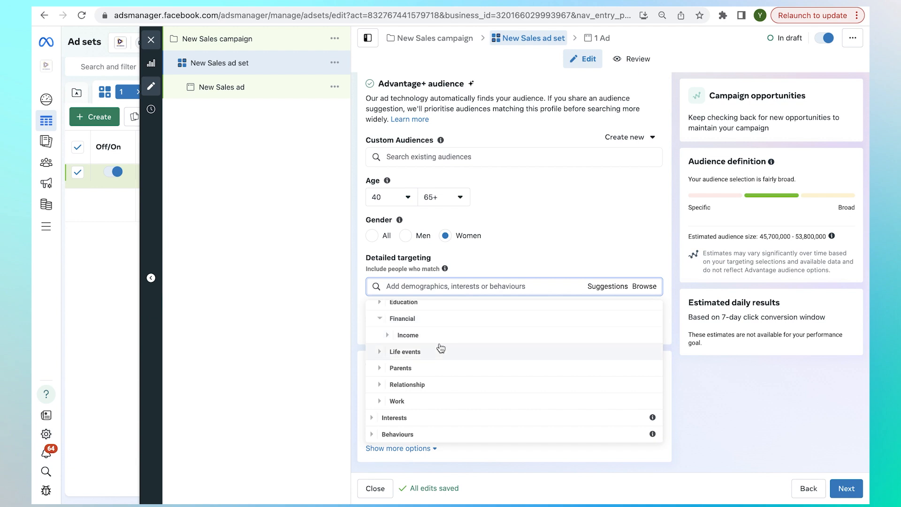
{"action": "scroll", "coordinate": [439, 346], "scroll_direction": "up", "scroll_amount": 1}
{"action": "left_click", "coordinate": [440, 329]}
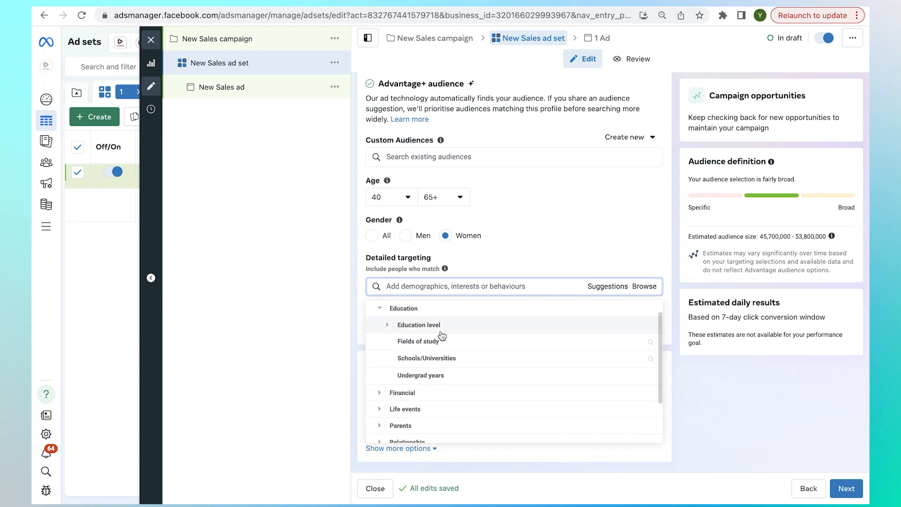
{"action": "scroll", "coordinate": [442, 352], "scroll_direction": "down", "scroll_amount": 2}
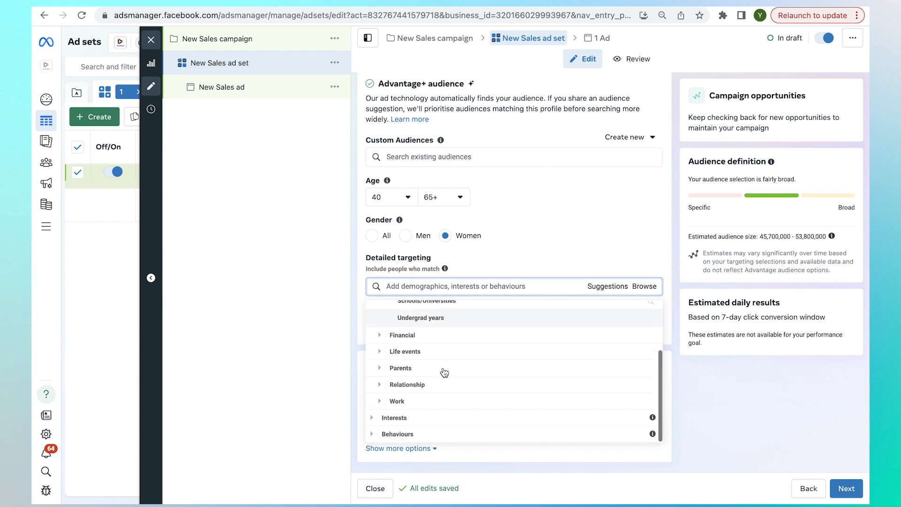
{"action": "left_click", "coordinate": [428, 400]}
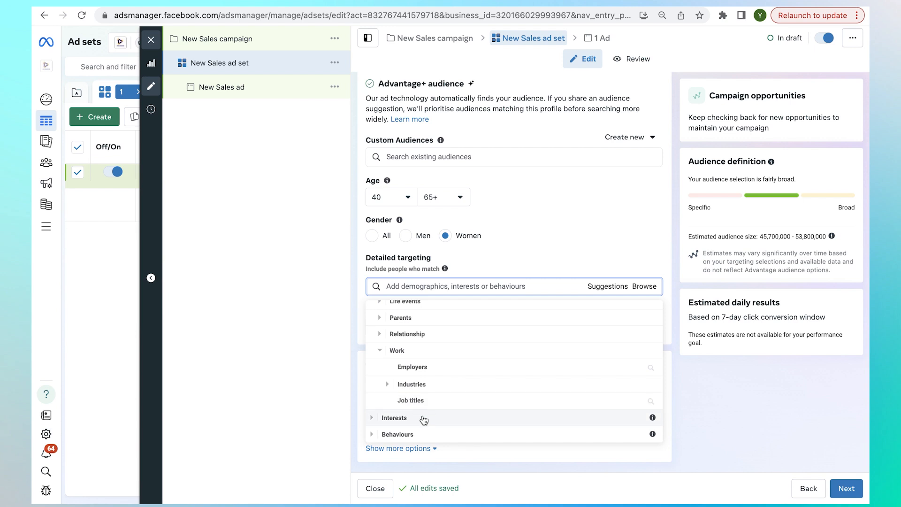
{"action": "left_click", "coordinate": [424, 418]}
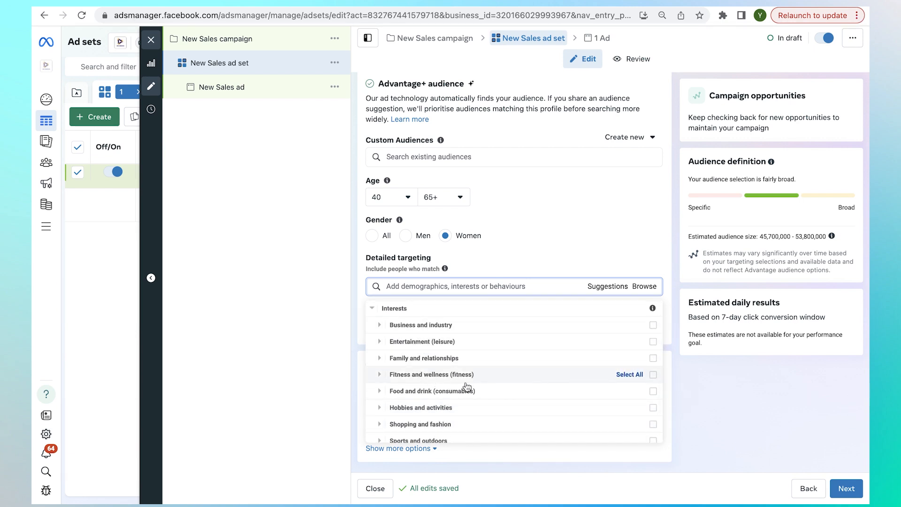
{"action": "scroll", "coordinate": [446, 391], "scroll_direction": "down", "scroll_amount": 1}
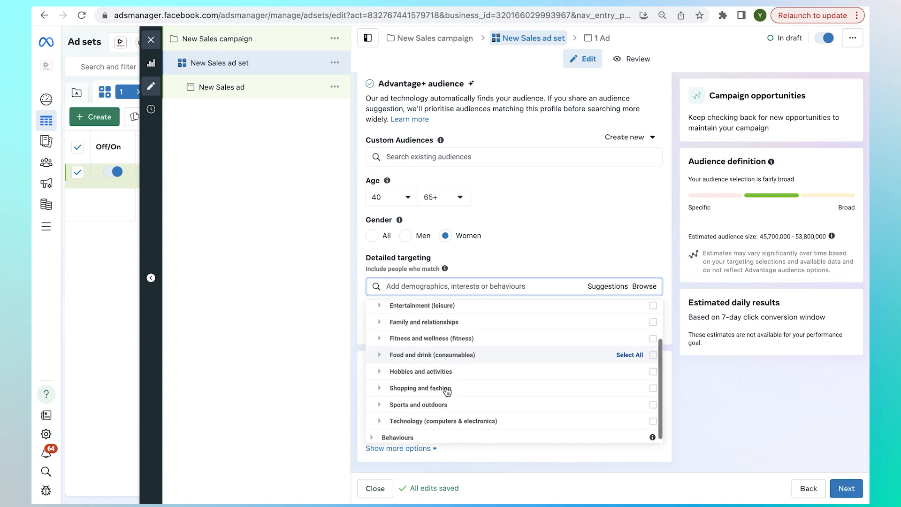
Add Engaged shoppers from the Purchase behaviour category of Behaviours to the detailed targeting
{"action": "left_click", "coordinate": [431, 433]}
{"action": "scroll", "coordinate": [432, 404], "scroll_direction": "down", "scroll_amount": 2}
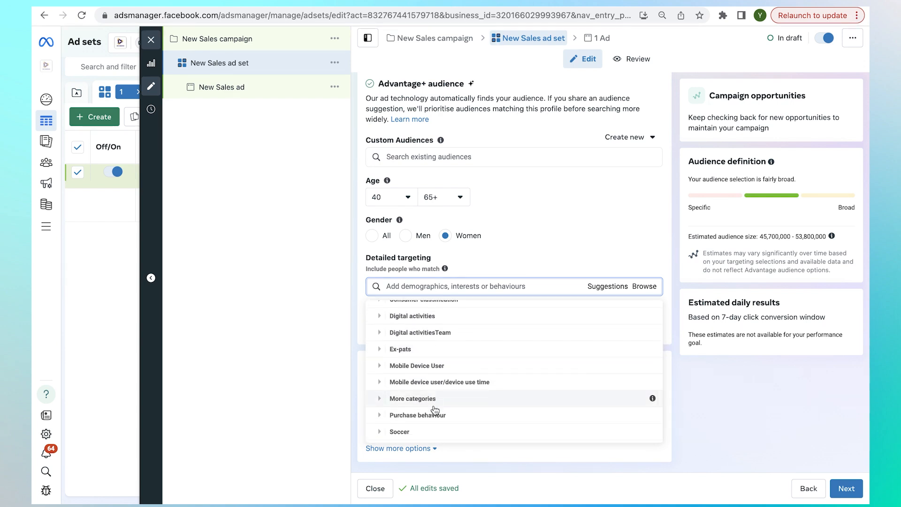
{"action": "left_click", "coordinate": [435, 415]}
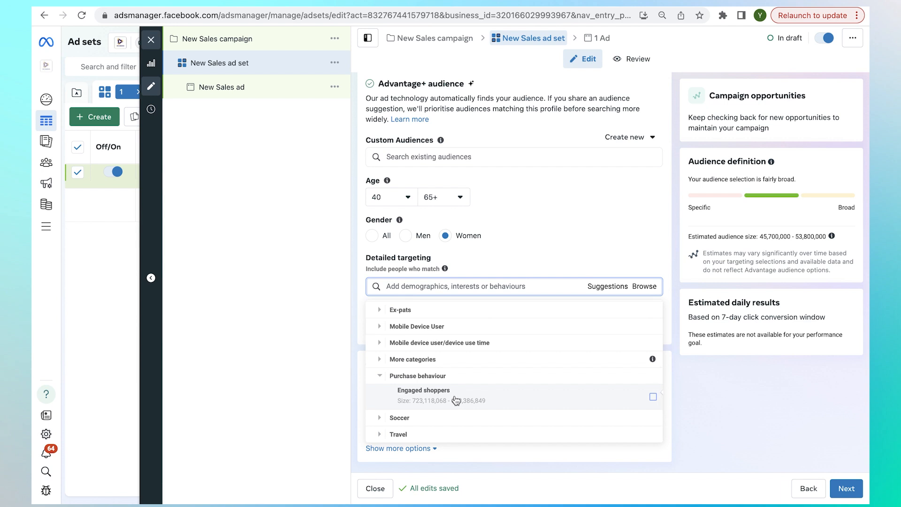
{"action": "left_click", "coordinate": [653, 398]}
{"action": "left_click", "coordinate": [565, 244]}
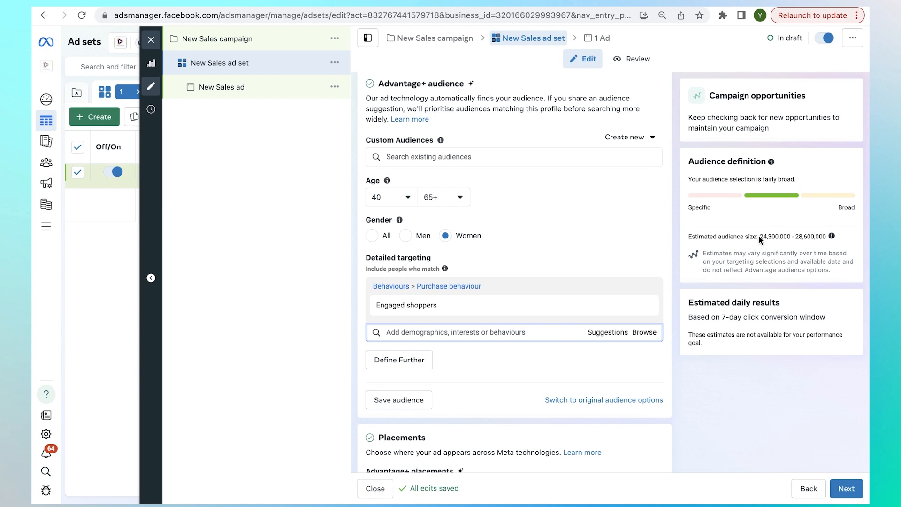
Check the estimated audience size and review the ad set's audience controls and Advantage+ audience suggestion
{"action": "left_click_drag", "start_coordinate": [759, 240], "coordinate": [828, 241]}
{"action": "left_click", "coordinate": [546, 230]}
{"action": "scroll", "coordinate": [546, 233], "scroll_direction": "up", "scroll_amount": 5}
{"action": "scroll", "coordinate": [547, 239], "scroll_direction": "up", "scroll_amount": 3}
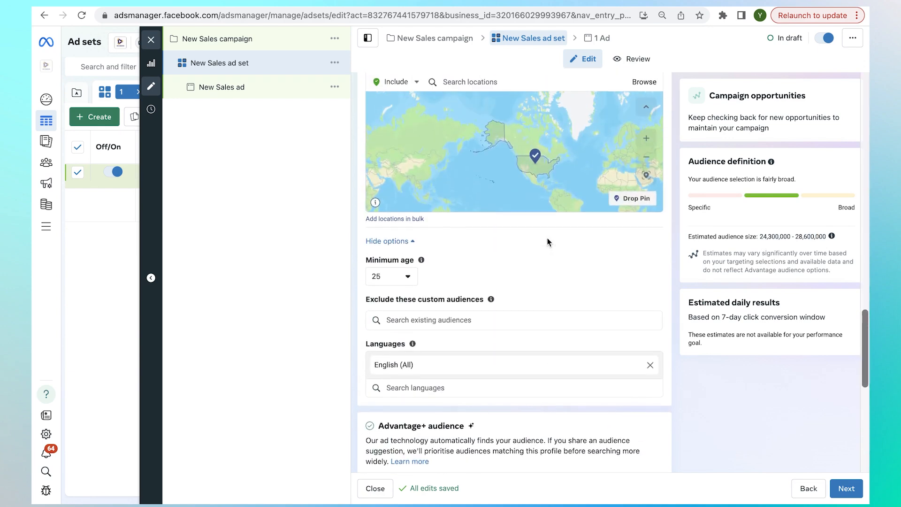
{"action": "scroll", "coordinate": [547, 239], "scroll_direction": "down", "scroll_amount": 9}
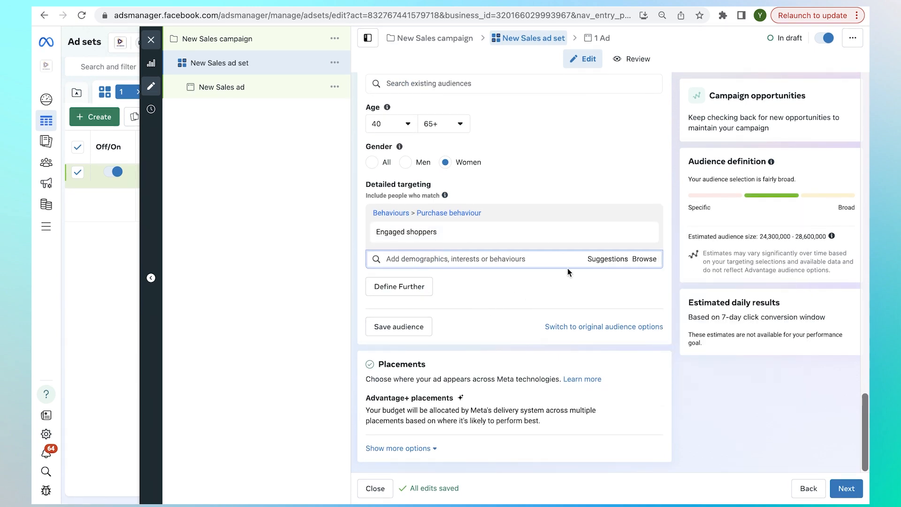
{"action": "scroll", "coordinate": [581, 287], "scroll_direction": "up", "scroll_amount": 3}
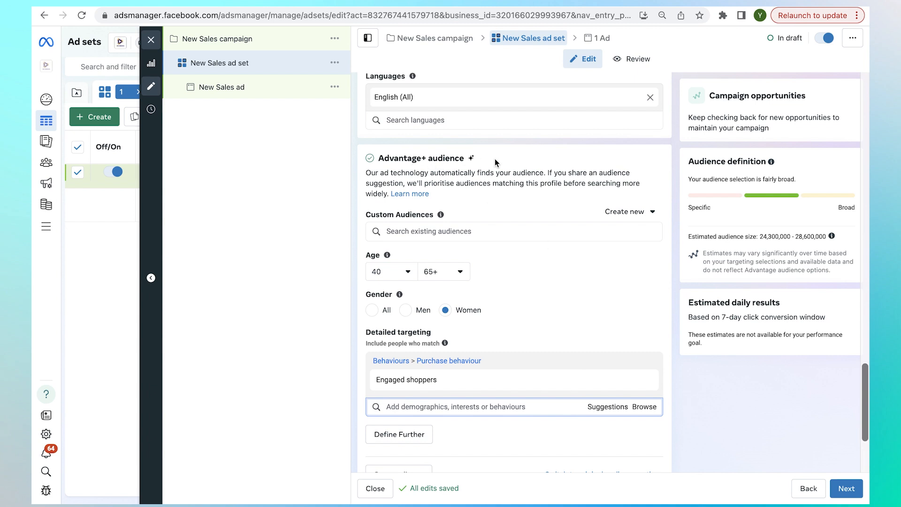
Remove Engaged shoppers from the detailed targeting
{"action": "mouse_move", "coordinate": [489, 382]}
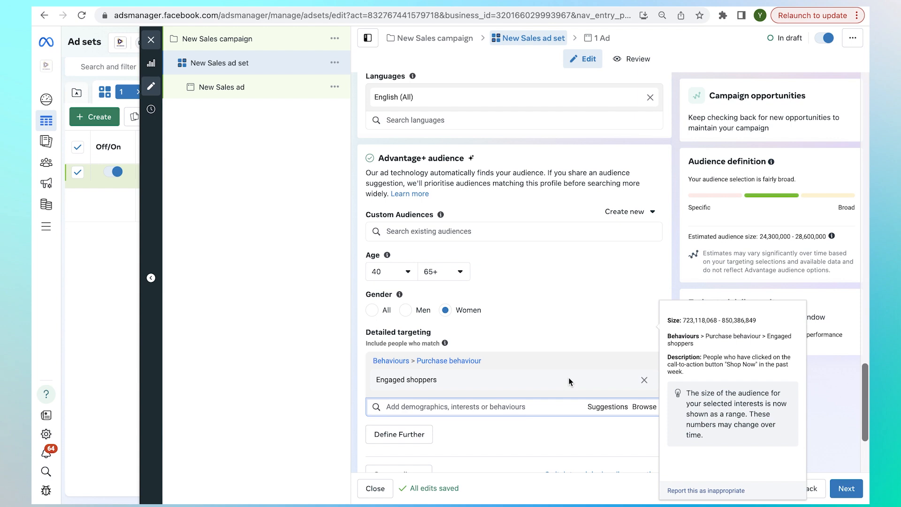
{"action": "scroll", "coordinate": [568, 377], "scroll_direction": "down", "scroll_amount": 2}
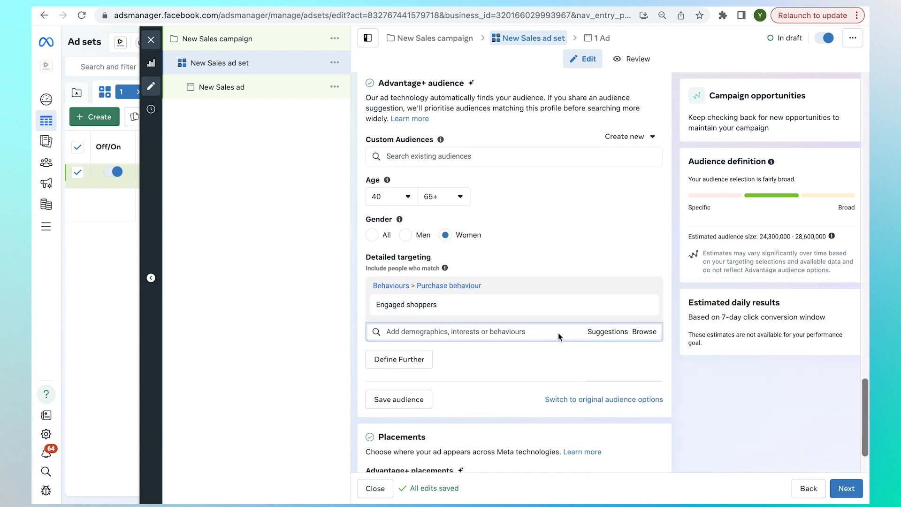
{"action": "mouse_move", "coordinate": [622, 312]}
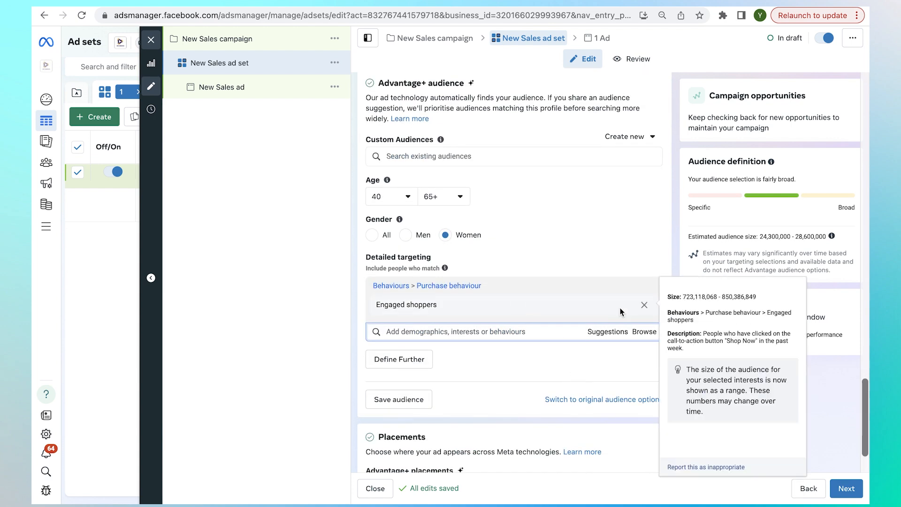
{"action": "left_click", "coordinate": [644, 306]}
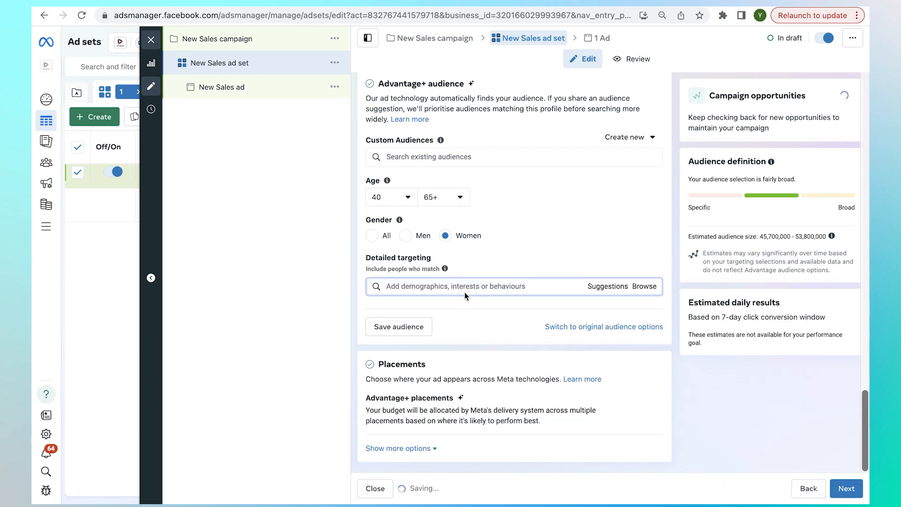
Search the detailed targeting options for RURAL and examine the Rural area interest's description
{"action": "type", "text": "RURA"}
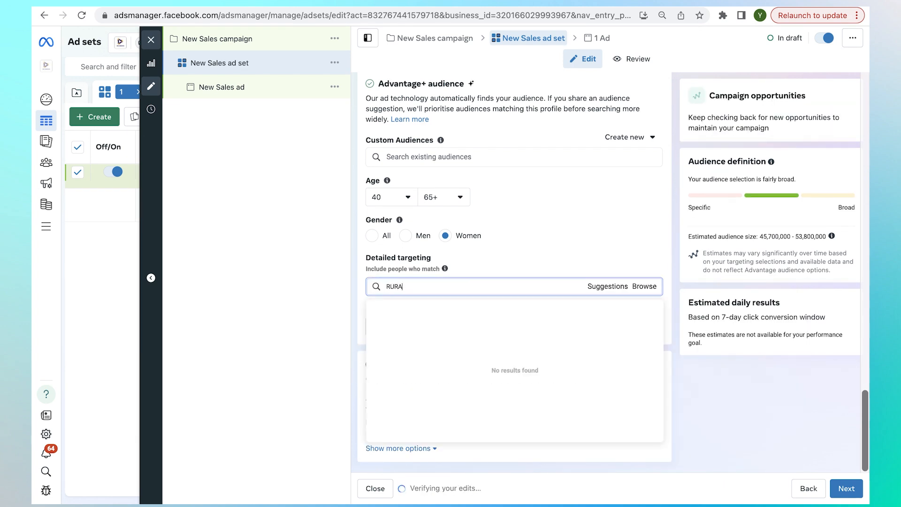
{"action": "type", "text": "L"}
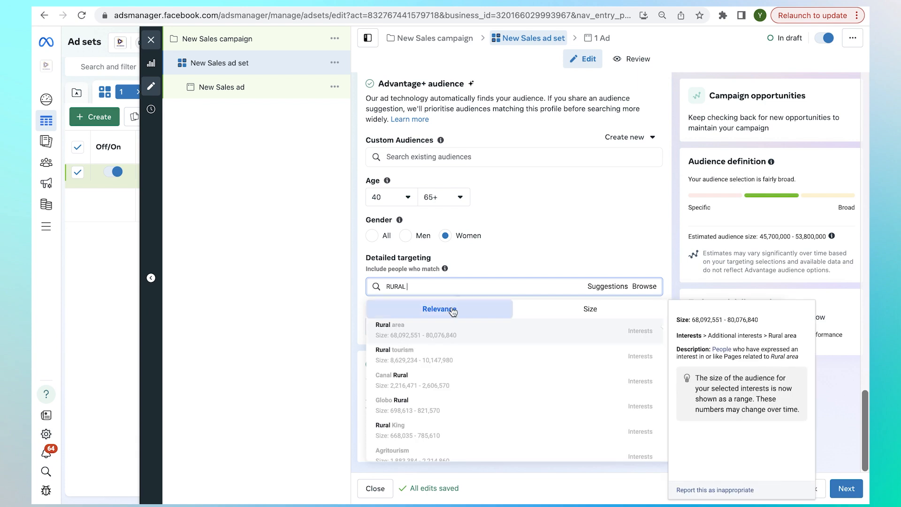
{"action": "left_click", "coordinate": [520, 243]}
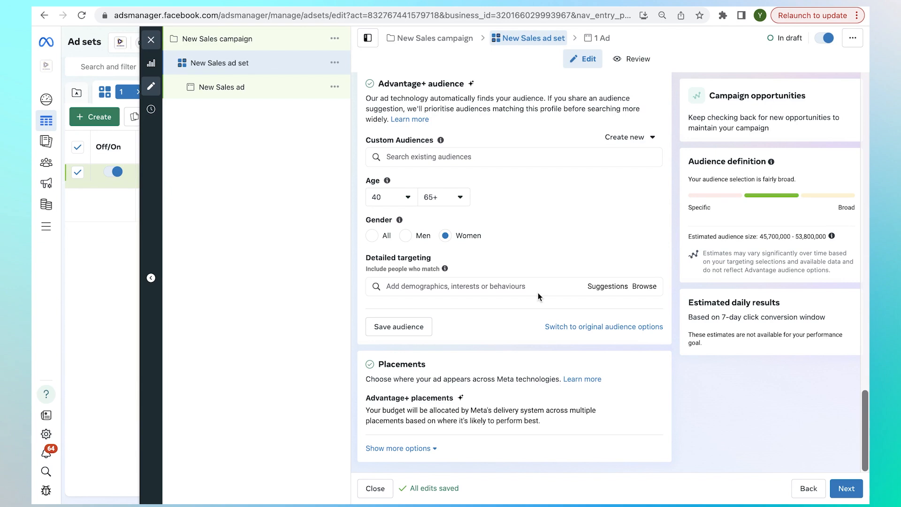
Review the Advantage+ audience settings and open New Sales ad for editing
{"action": "scroll", "coordinate": [528, 233], "scroll_direction": "up", "scroll_amount": 1}
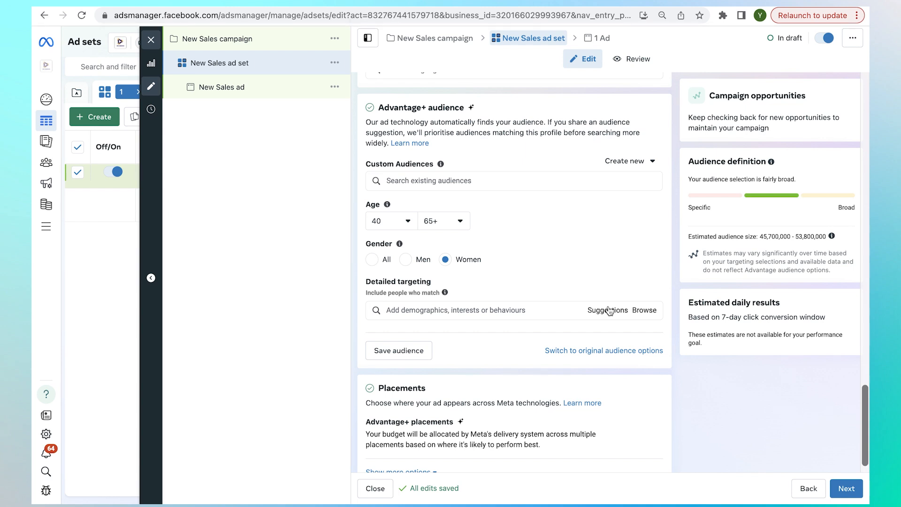
{"action": "scroll", "coordinate": [609, 310], "scroll_direction": "up", "scroll_amount": 3}
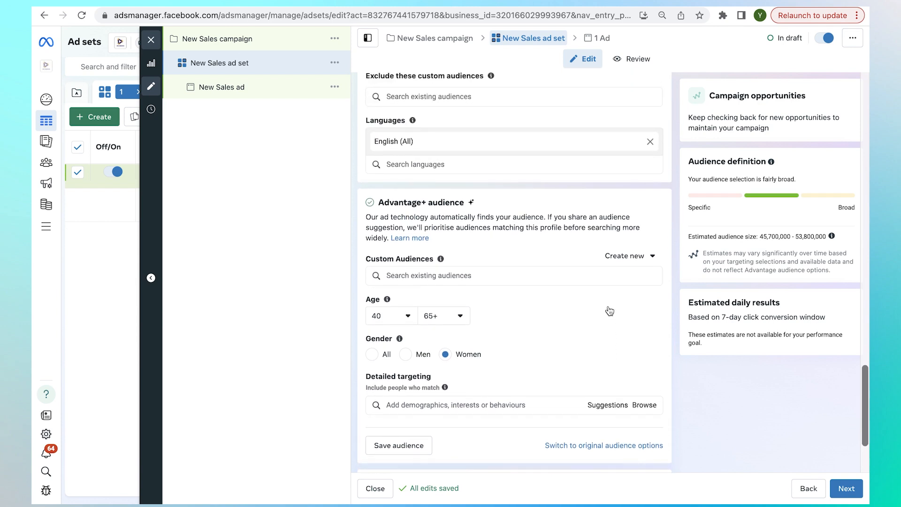
{"action": "scroll", "coordinate": [472, 410], "scroll_direction": "down", "scroll_amount": 1}
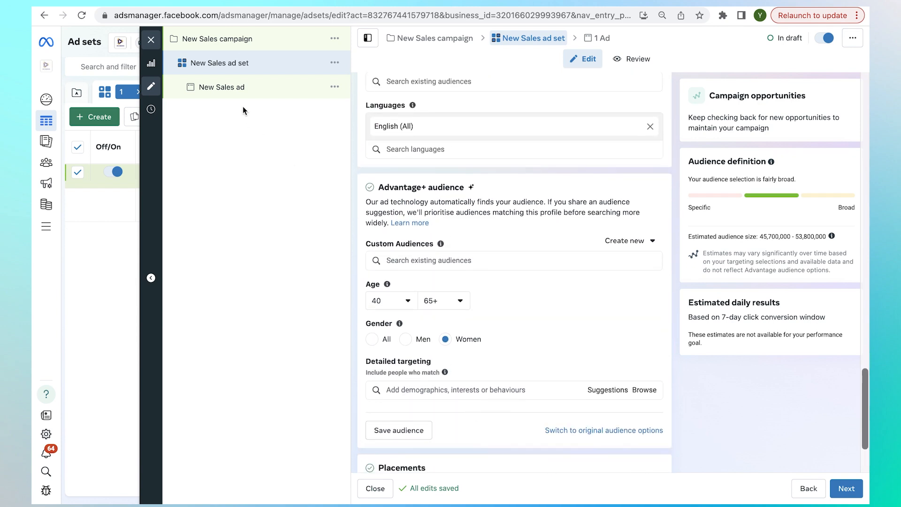
{"action": "left_click", "coordinate": [259, 93]}
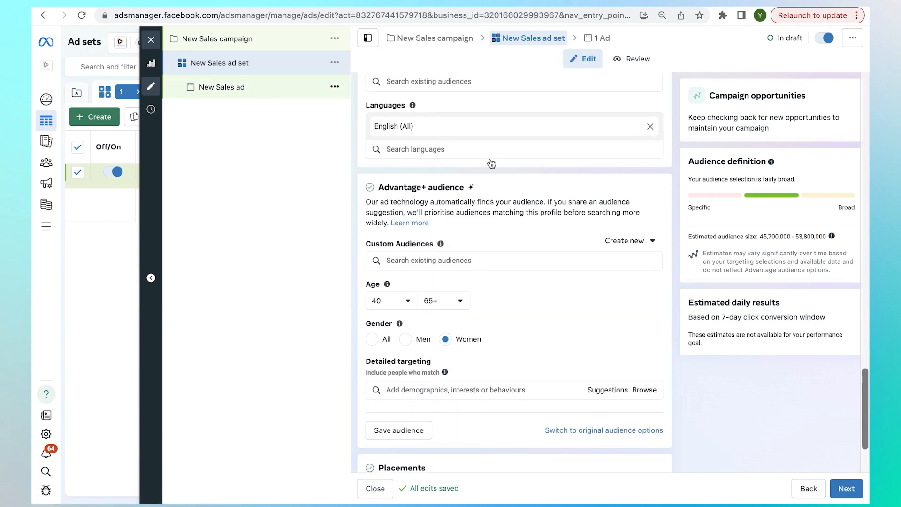
Review the ad's setup, format, sources and creative settings
{"action": "scroll", "coordinate": [490, 165], "scroll_direction": "down", "scroll_amount": 12}
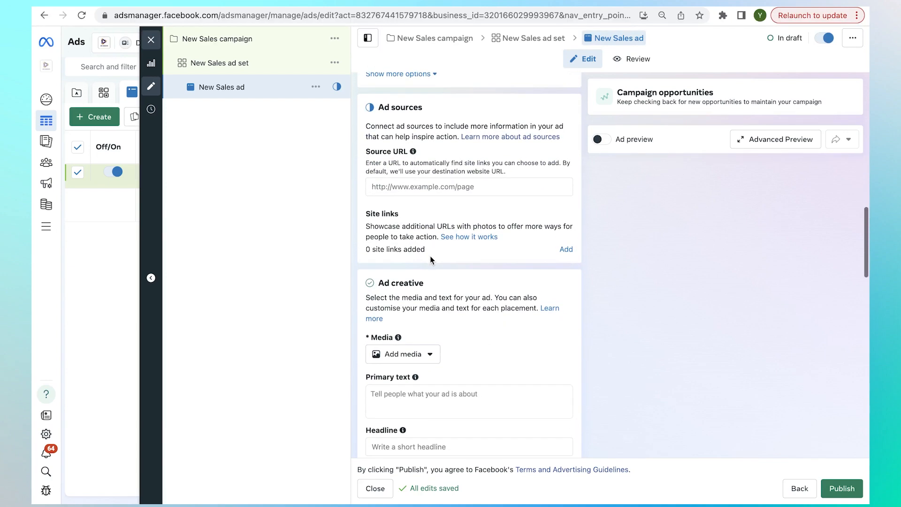
{"action": "scroll", "coordinate": [431, 260], "scroll_direction": "up", "scroll_amount": 5}
{"action": "scroll", "coordinate": [429, 266], "scroll_direction": "up", "scroll_amount": 8}
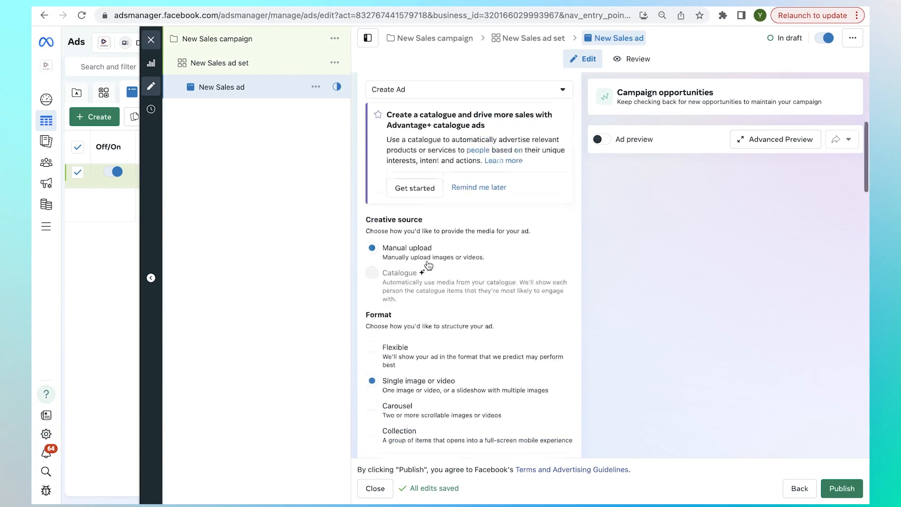
Reopen New Sales ad set and switch its Advantage+ audience to the original audience options
{"action": "left_click", "coordinate": [262, 71]}
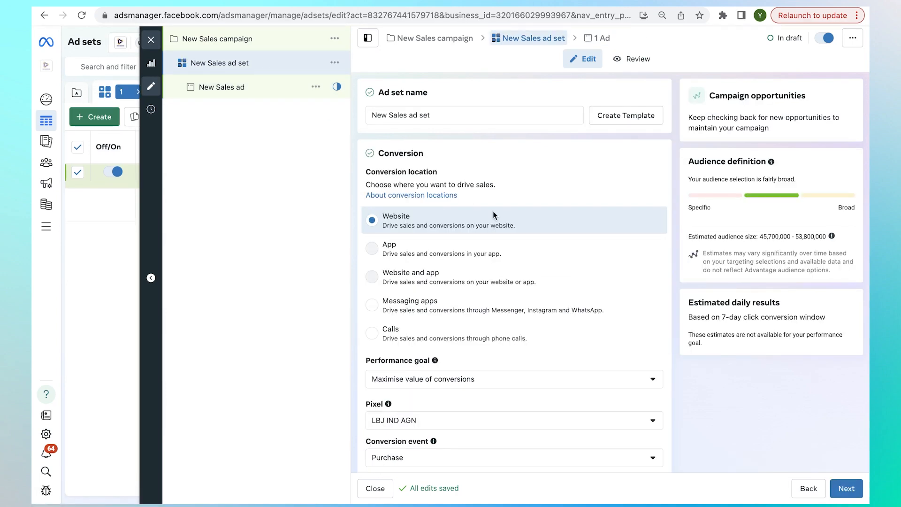
{"action": "scroll", "coordinate": [514, 224], "scroll_direction": "down", "scroll_amount": 8}
{"action": "scroll", "coordinate": [514, 226], "scroll_direction": "down", "scroll_amount": 6}
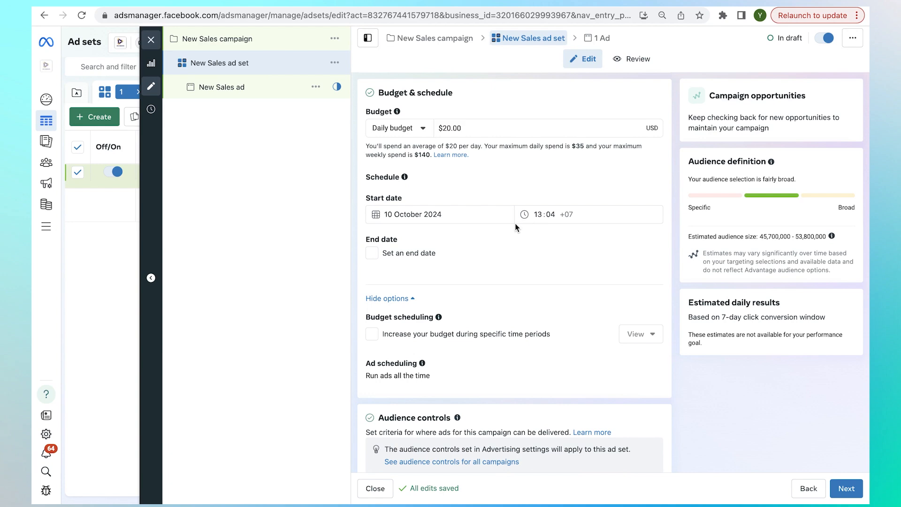
{"action": "scroll", "coordinate": [514, 226], "scroll_direction": "down", "scroll_amount": 8}
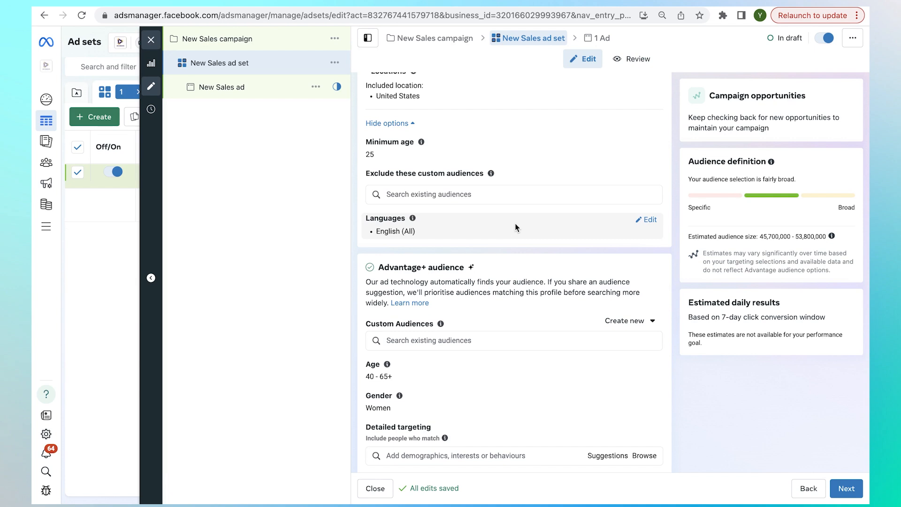
{"action": "scroll", "coordinate": [514, 224], "scroll_direction": "down", "scroll_amount": 3}
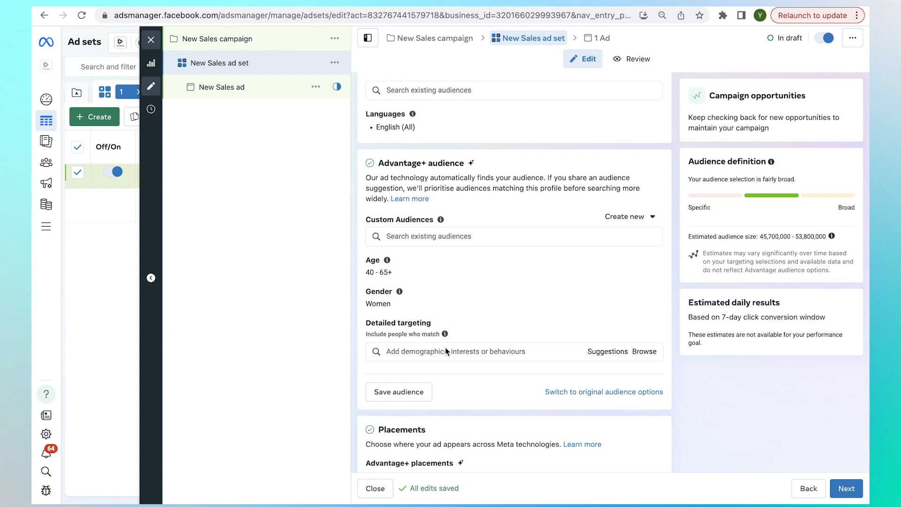
{"action": "scroll", "coordinate": [580, 264], "scroll_direction": "up", "scroll_amount": 2}
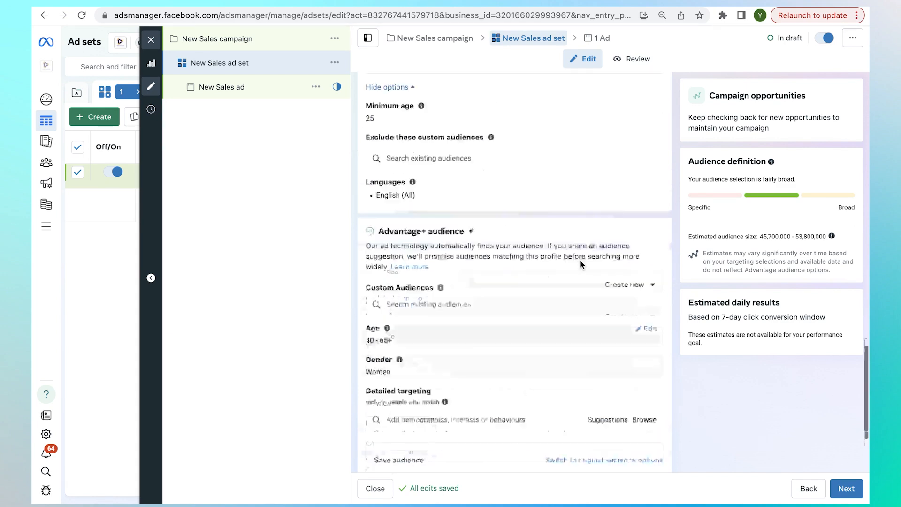
{"action": "scroll", "coordinate": [580, 261], "scroll_direction": "down", "scroll_amount": 5}
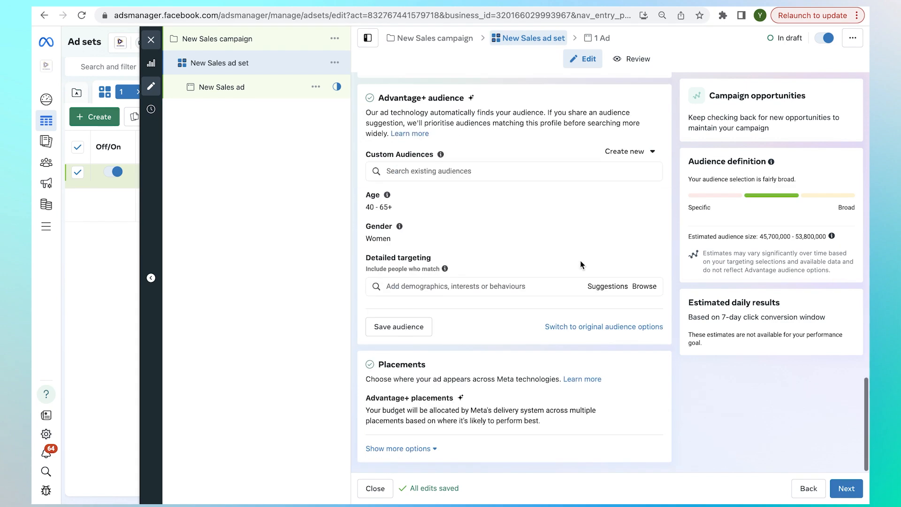
{"action": "left_click", "coordinate": [590, 327]}
{"action": "left_click", "coordinate": [432, 265]}
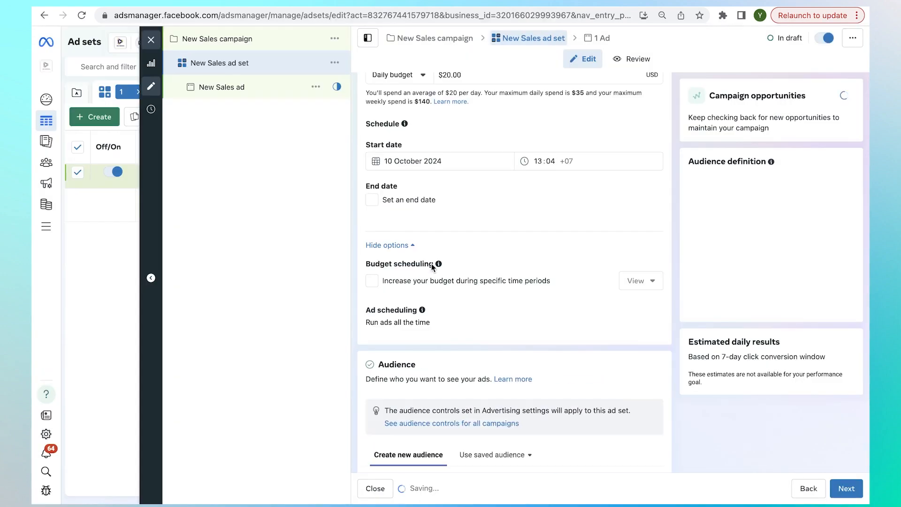
Add Lookalike (US, 8% to 10%) - Exipure_Audience_N.txt to the ad set's Custom Audiences
{"action": "scroll", "coordinate": [432, 266], "scroll_direction": "down", "scroll_amount": 8}
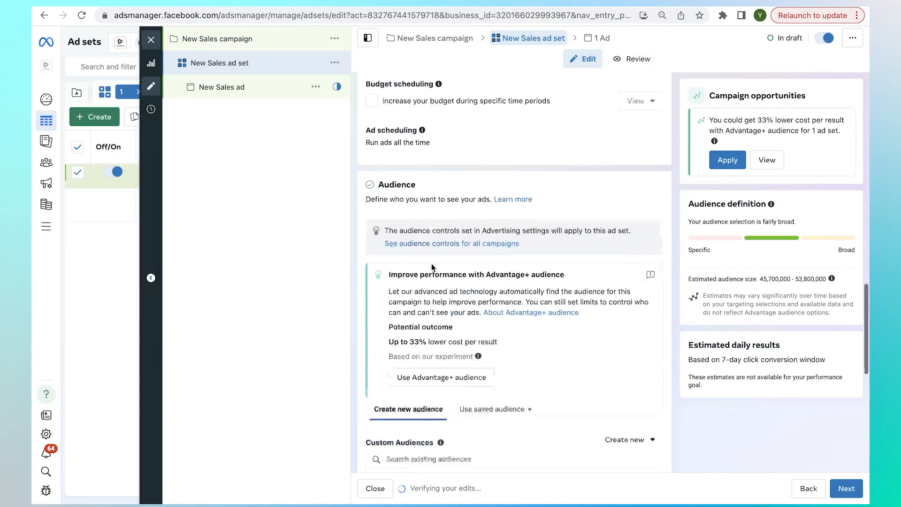
{"action": "scroll", "coordinate": [431, 267], "scroll_direction": "down", "scroll_amount": 1}
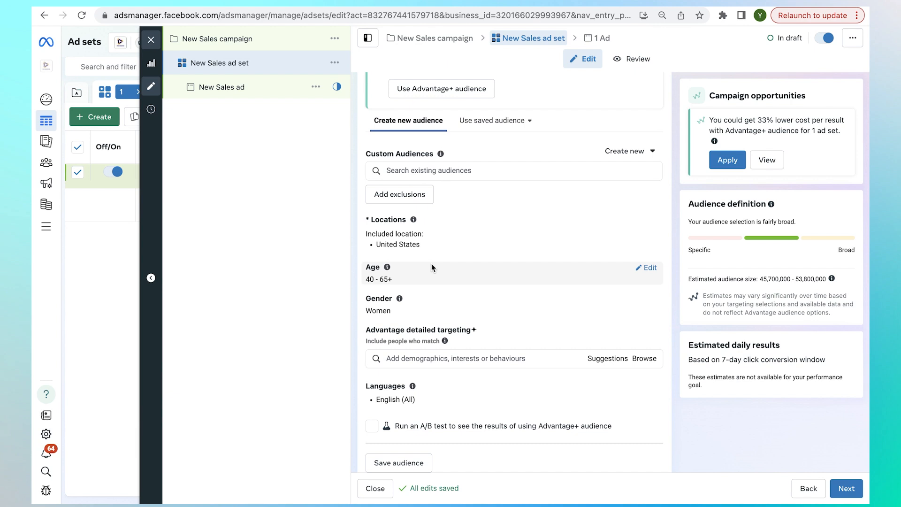
{"action": "left_click", "coordinate": [465, 170]}
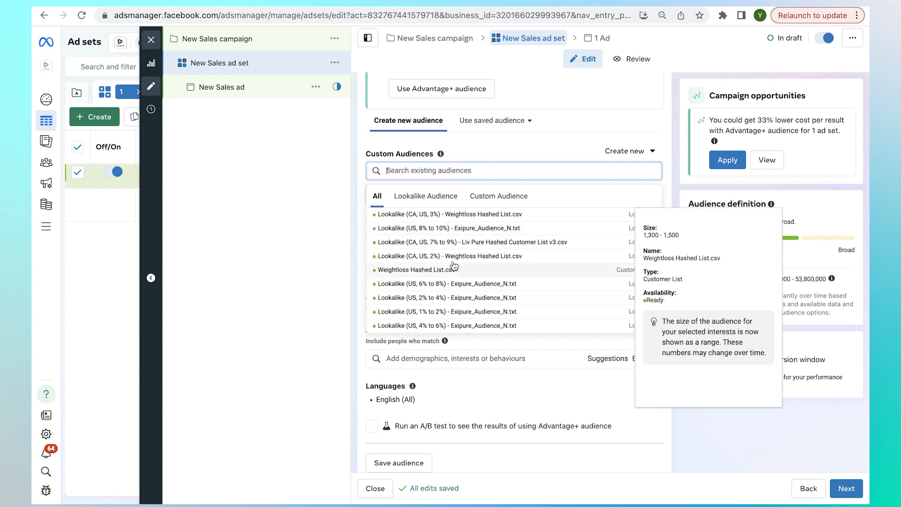
{"action": "left_click", "coordinate": [452, 230]}
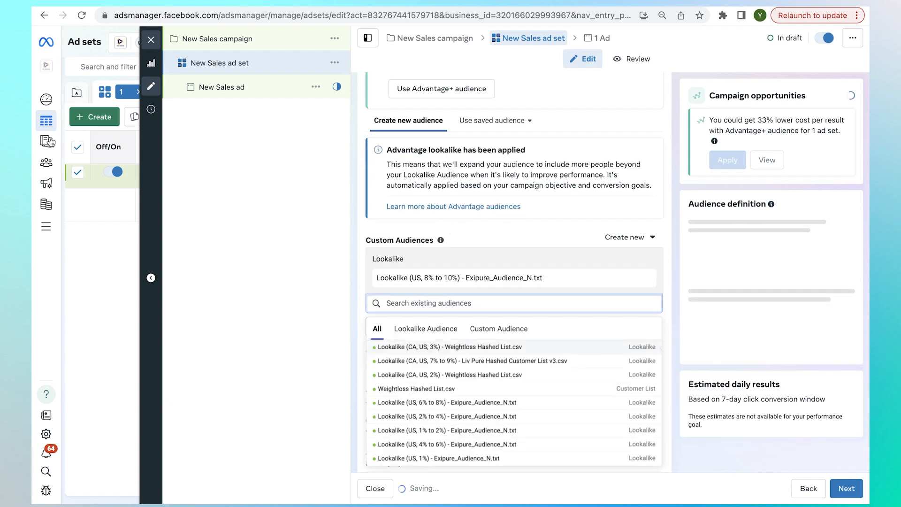
{"action": "mouse_move", "coordinate": [55, 121]}
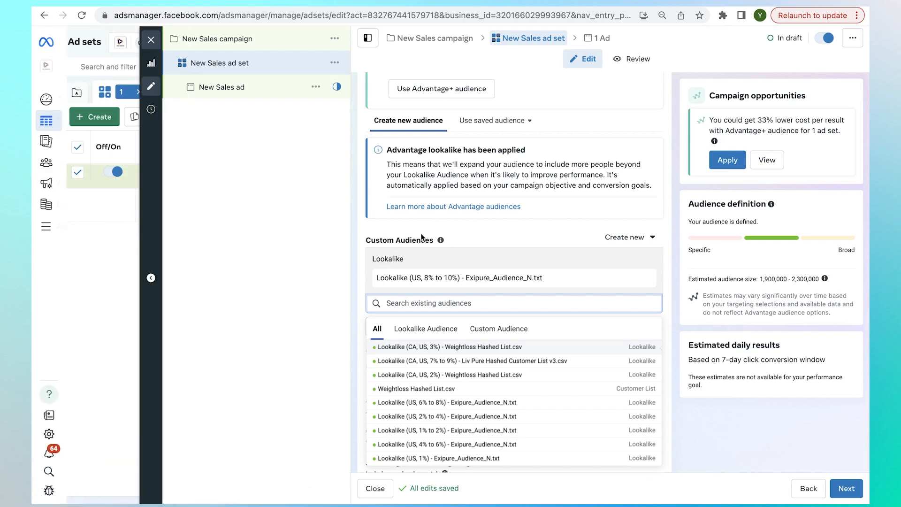
{"action": "left_click", "coordinate": [470, 235]}
Switch the ad set to manual placements and exclude the Audience Network and Messenger platforms
{"action": "scroll", "coordinate": [471, 235], "scroll_direction": "down", "scroll_amount": 2}
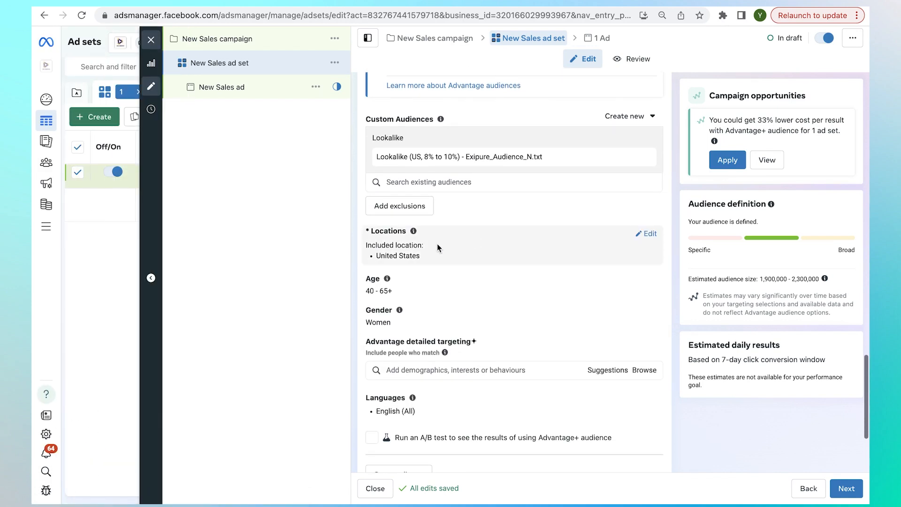
{"action": "scroll", "coordinate": [576, 287], "scroll_direction": "down", "scroll_amount": 1}
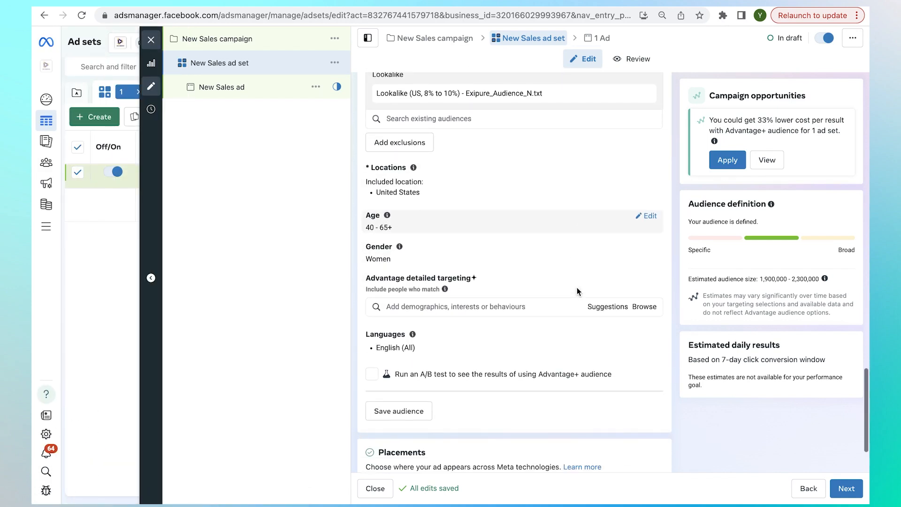
{"action": "scroll", "coordinate": [452, 314], "scroll_direction": "down", "scroll_amount": 2}
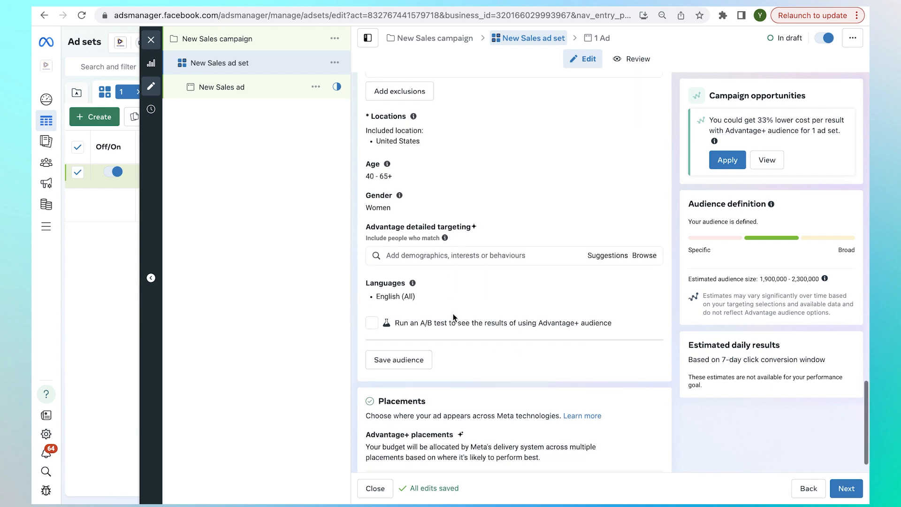
{"action": "scroll", "coordinate": [585, 265], "scroll_direction": "up", "scroll_amount": 2}
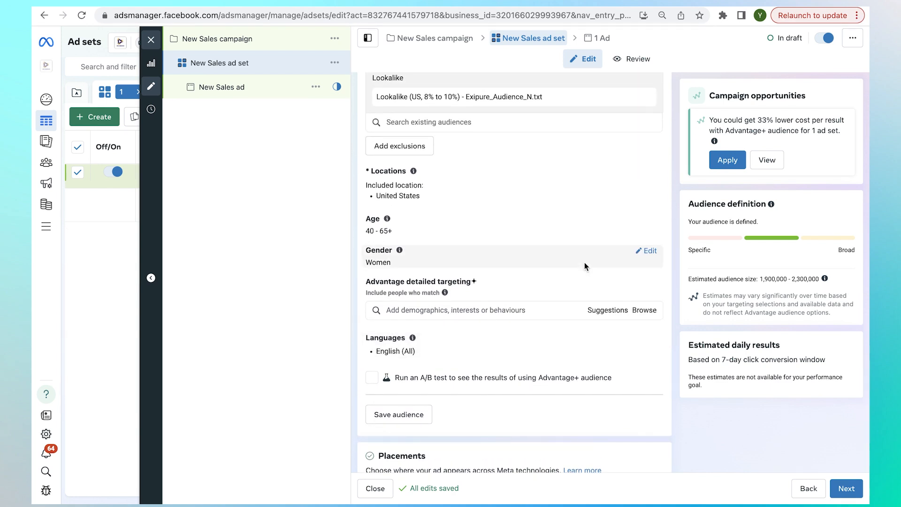
{"action": "scroll", "coordinate": [585, 264], "scroll_direction": "down", "scroll_amount": 2}
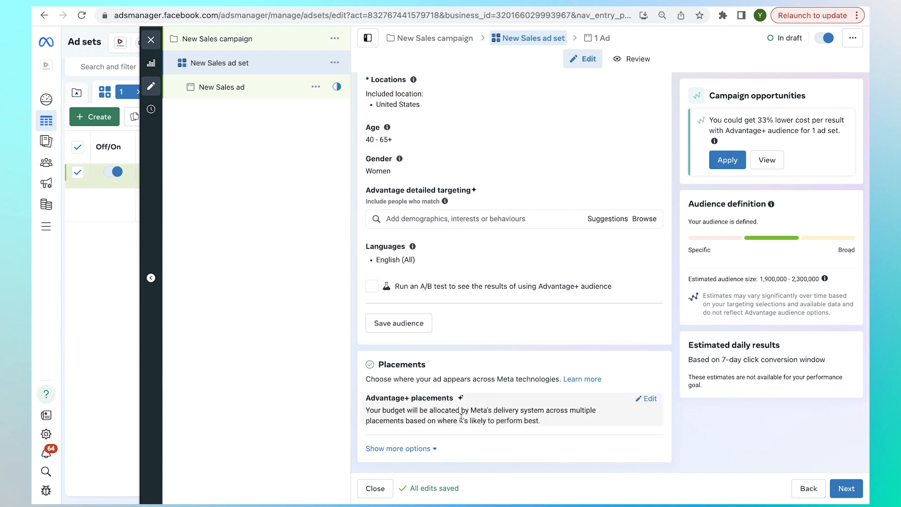
{"action": "left_click", "coordinate": [642, 399]}
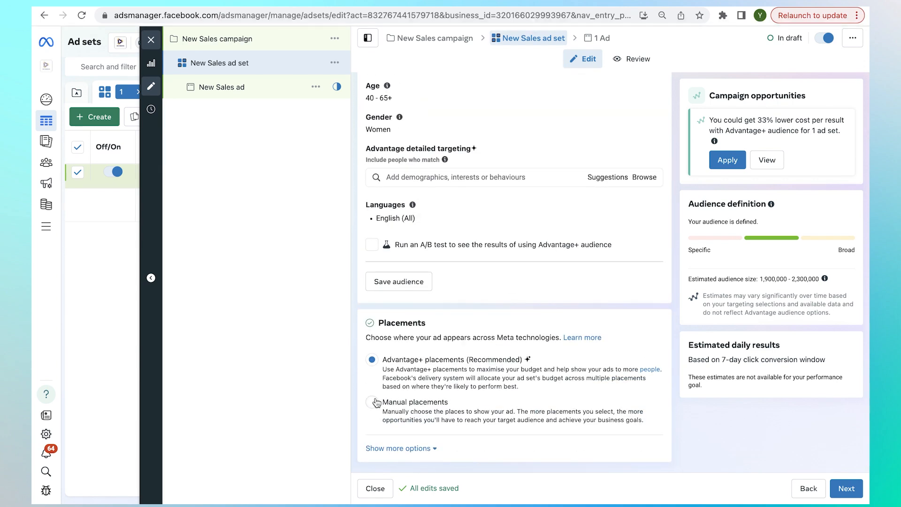
{"action": "left_click", "coordinate": [432, 401]}
{"action": "scroll", "coordinate": [470, 389], "scroll_direction": "down", "scroll_amount": 4}
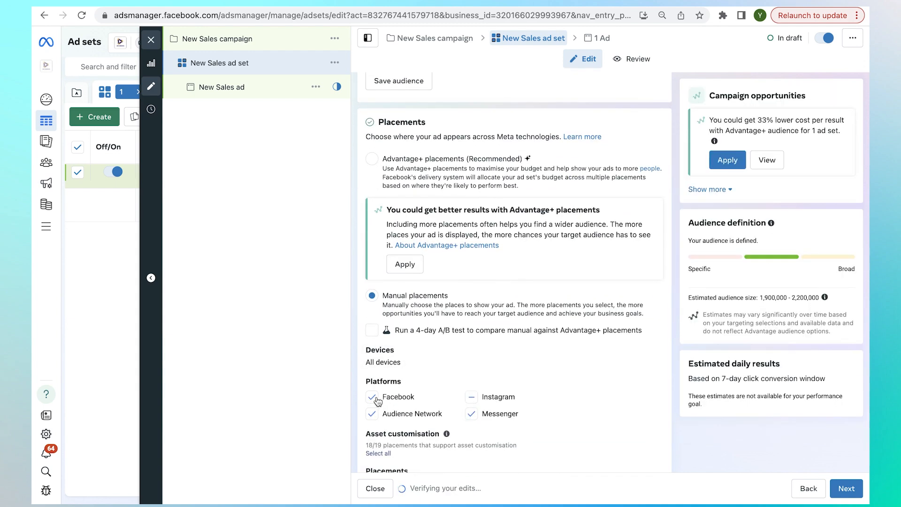
{"action": "left_click", "coordinate": [378, 417]}
{"action": "left_click", "coordinate": [472, 414]}
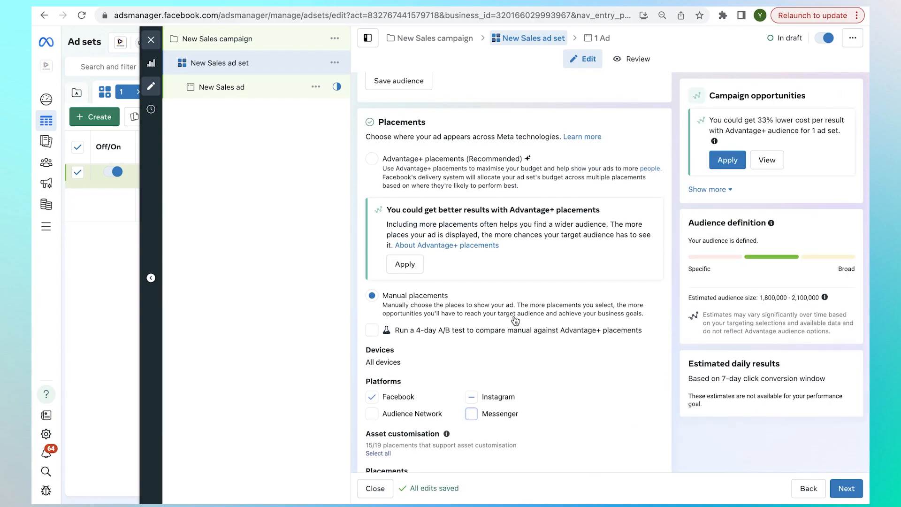
Remove the Exipure_Audience_N.txt lookalike from the ad set's Custom Audiences
{"action": "scroll", "coordinate": [514, 317], "scroll_direction": "down", "scroll_amount": 3}
{"action": "scroll", "coordinate": [514, 317], "scroll_direction": "up", "scroll_amount": 3}
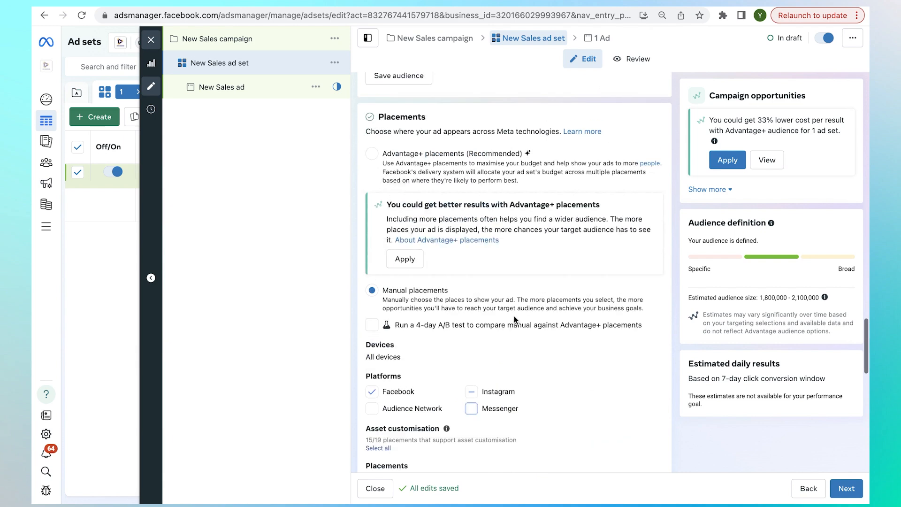
{"action": "scroll", "coordinate": [514, 316], "scroll_direction": "up", "scroll_amount": 6}
{"action": "scroll", "coordinate": [513, 316], "scroll_direction": "down", "scroll_amount": 6}
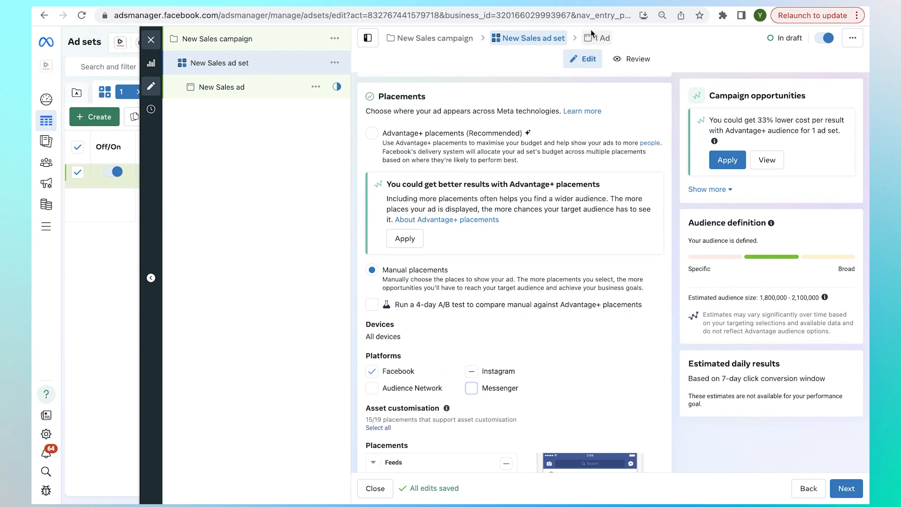
{"action": "scroll", "coordinate": [518, 122], "scroll_direction": "up", "scroll_amount": 6}
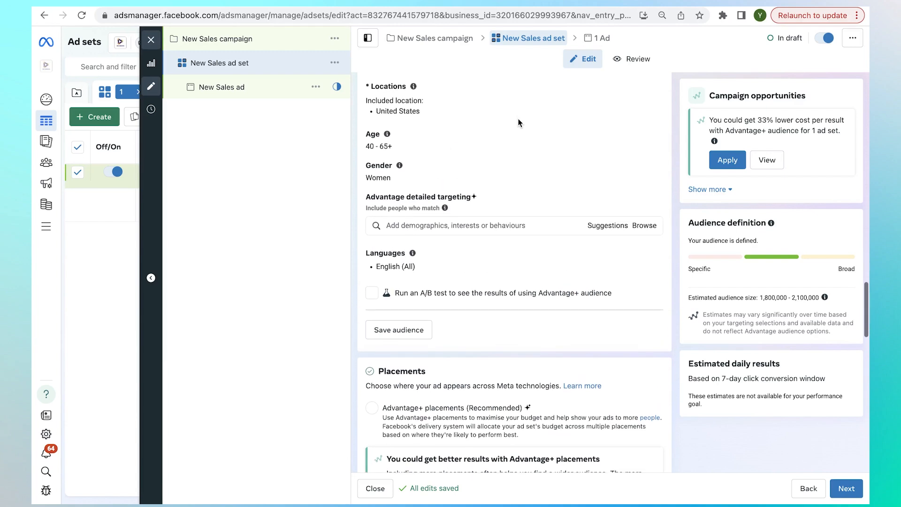
{"action": "scroll", "coordinate": [519, 122], "scroll_direction": "up", "scroll_amount": 2}
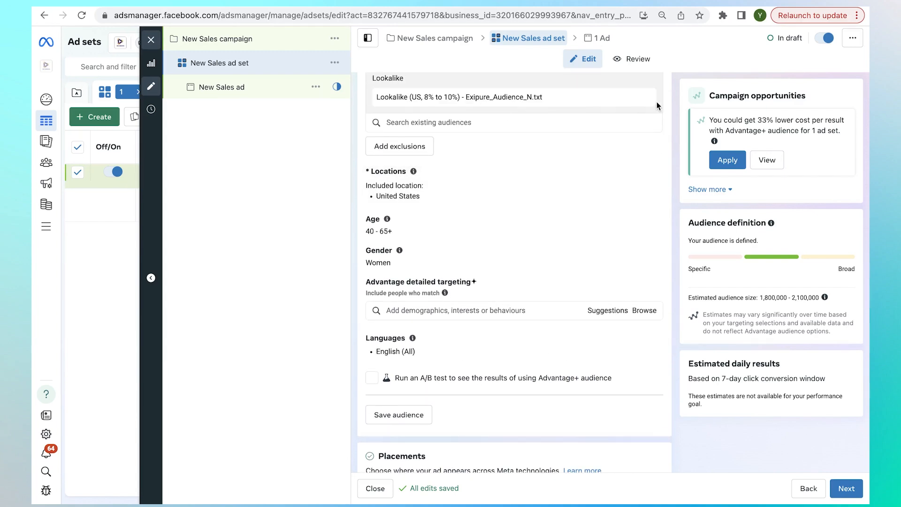
{"action": "left_click", "coordinate": [646, 101]}
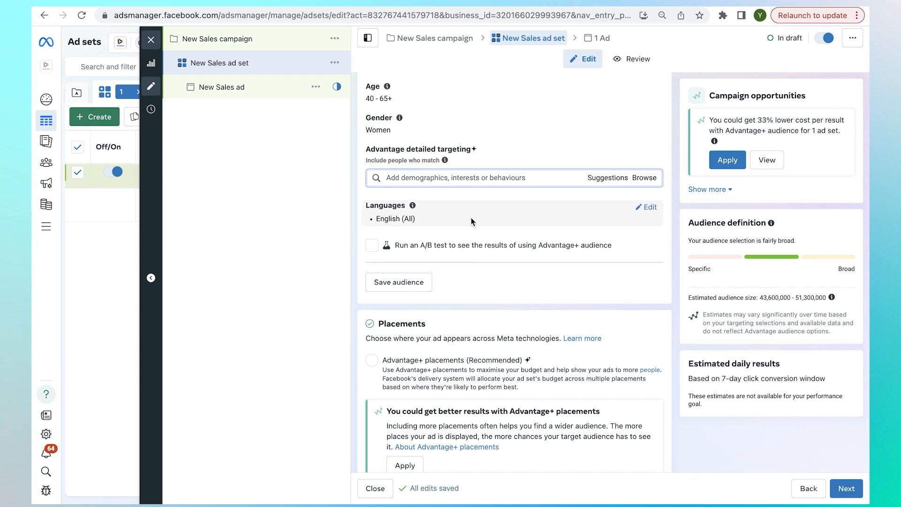
Open New Sales ad and turn off Multi-advertiser ads in its ad setup
{"action": "left_click", "coordinate": [595, 39]}
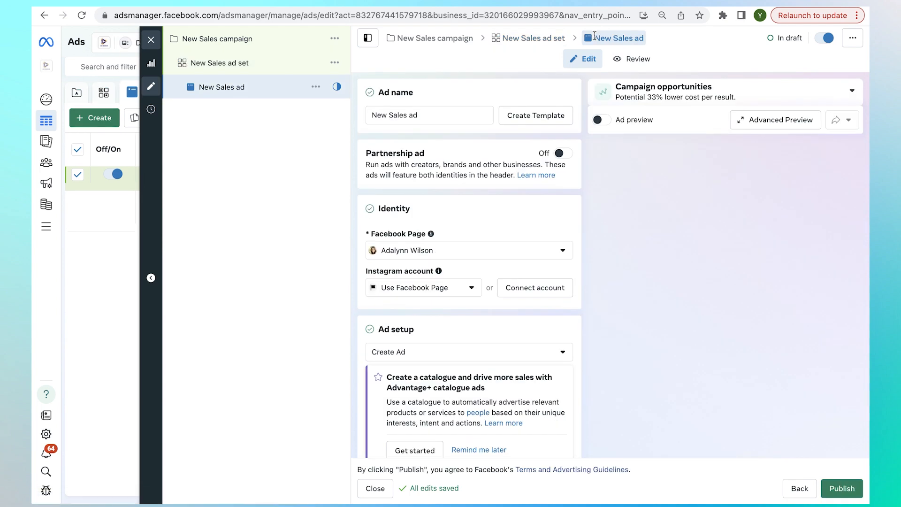
{"action": "scroll", "coordinate": [436, 322], "scroll_direction": "down", "scroll_amount": 3}
{"action": "scroll", "coordinate": [435, 322], "scroll_direction": "down", "scroll_amount": 6}
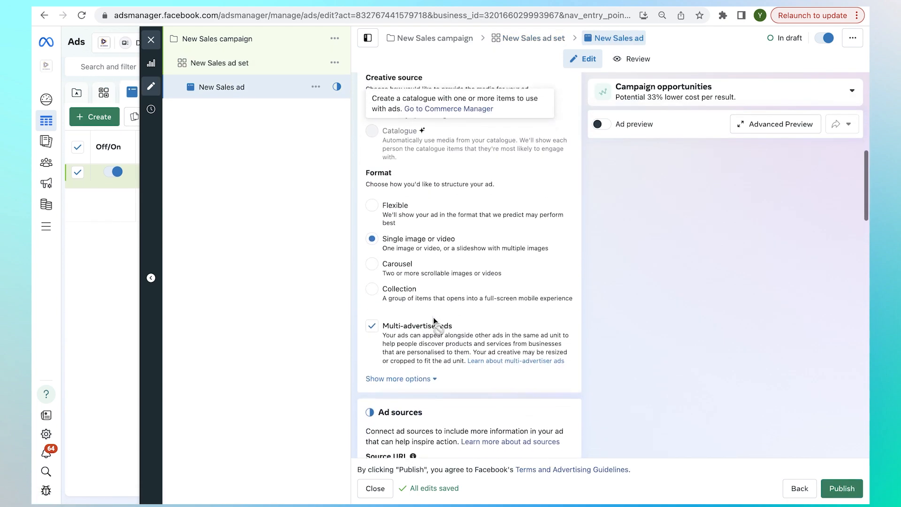
{"action": "left_click", "coordinate": [373, 291]}
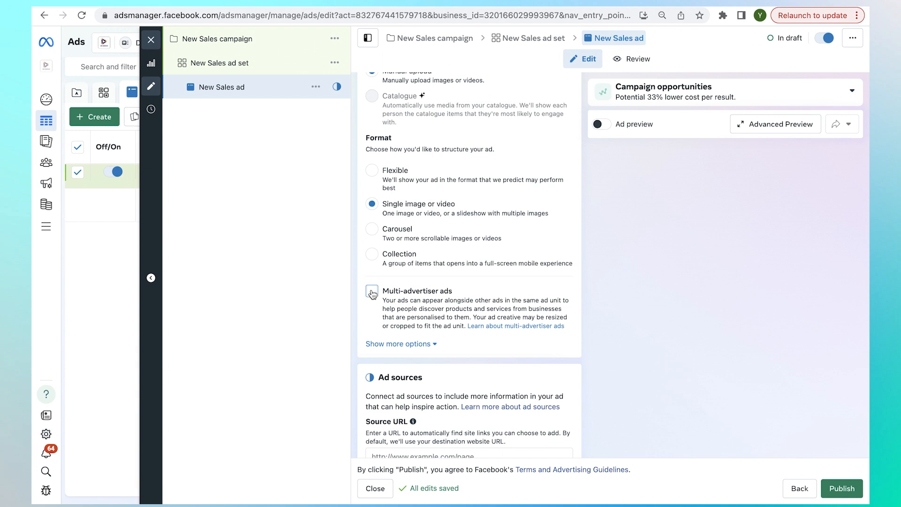
{"action": "left_click", "coordinate": [372, 292]}
Return to New Sales ad set and review its placements, audience, and budget and schedule settings
{"action": "left_click", "coordinate": [534, 39]}
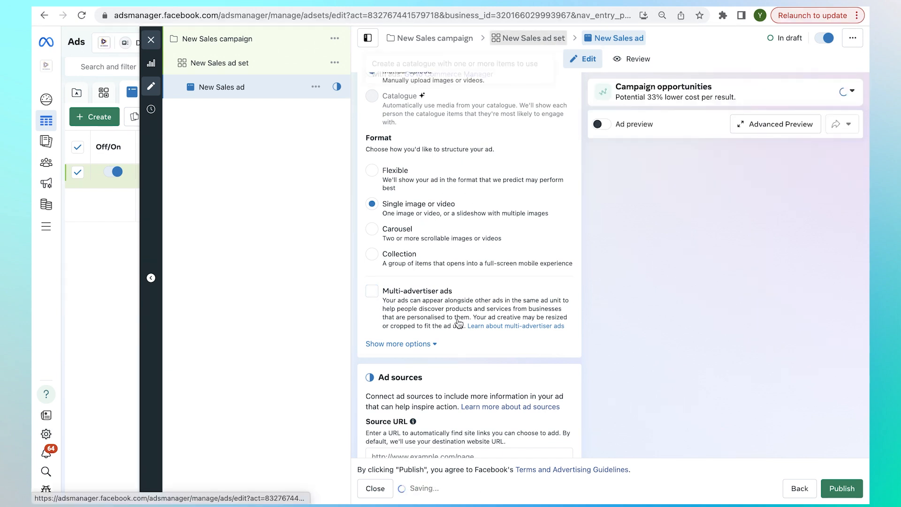
{"action": "scroll", "coordinate": [458, 320], "scroll_direction": "down", "scroll_amount": 20}
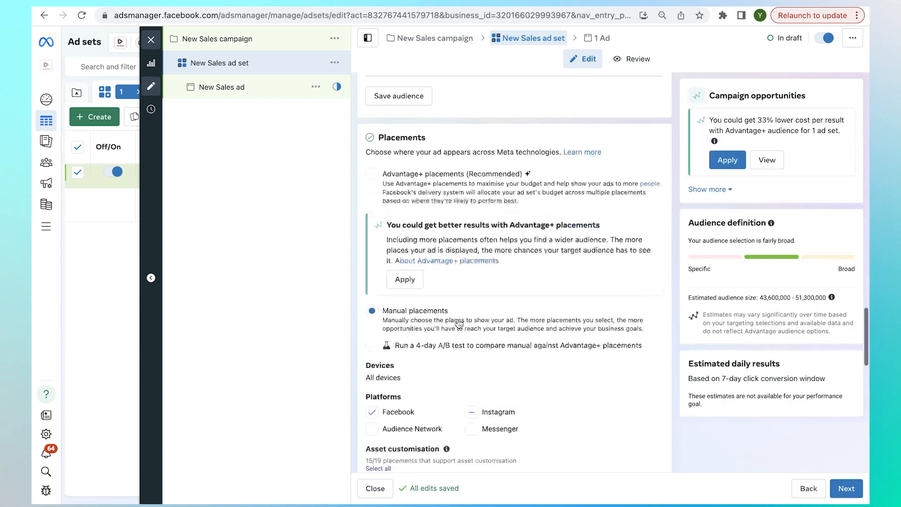
{"action": "scroll", "coordinate": [457, 319], "scroll_direction": "up", "scroll_amount": 10}
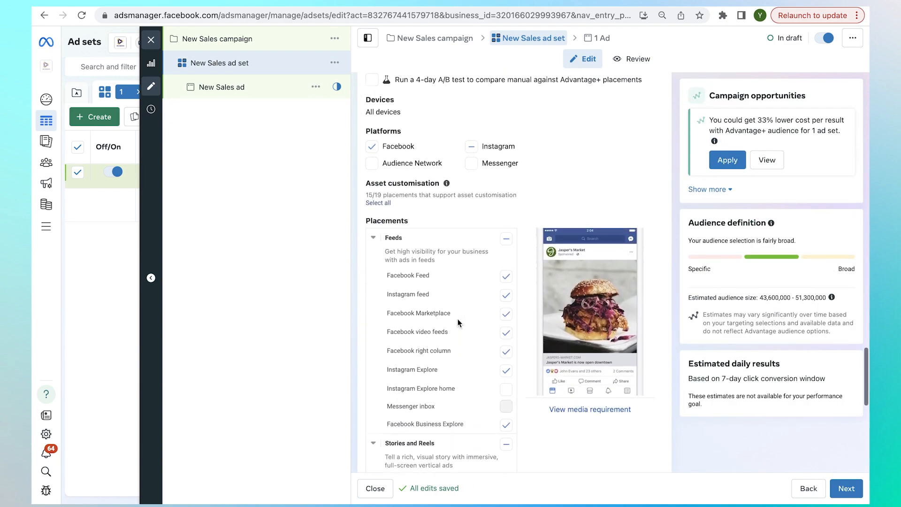
{"action": "scroll", "coordinate": [459, 343], "scroll_direction": "up", "scroll_amount": 10}
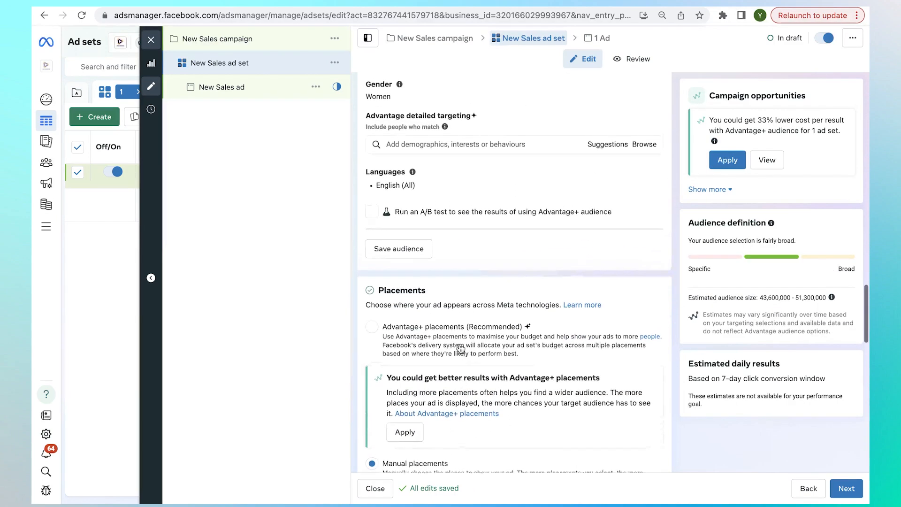
{"action": "scroll", "coordinate": [458, 344], "scroll_direction": "up", "scroll_amount": 1}
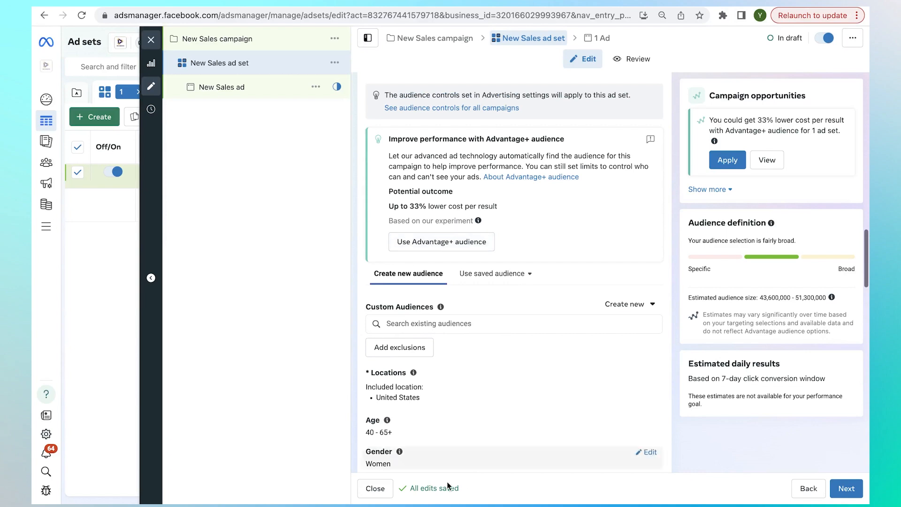
{"action": "scroll", "coordinate": [455, 378], "scroll_direction": "down", "scroll_amount": 2}
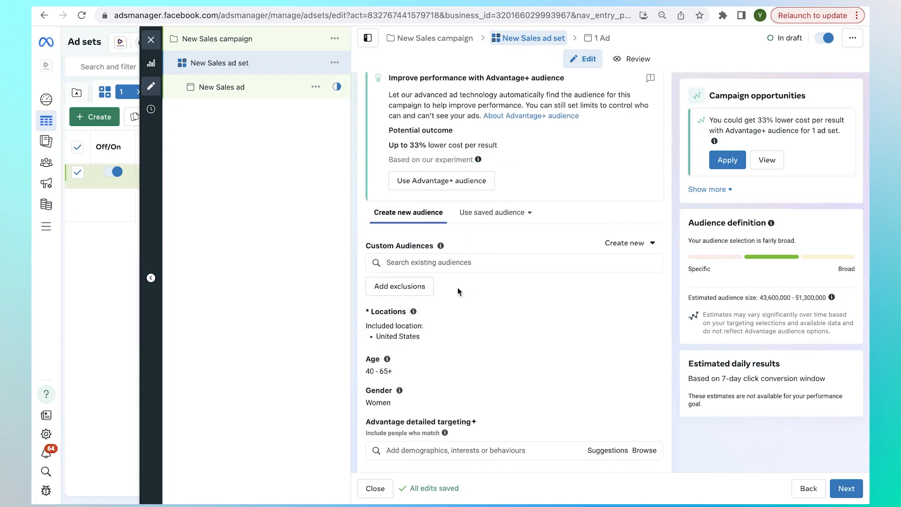
{"action": "scroll", "coordinate": [459, 290], "scroll_direction": "down", "scroll_amount": 6}
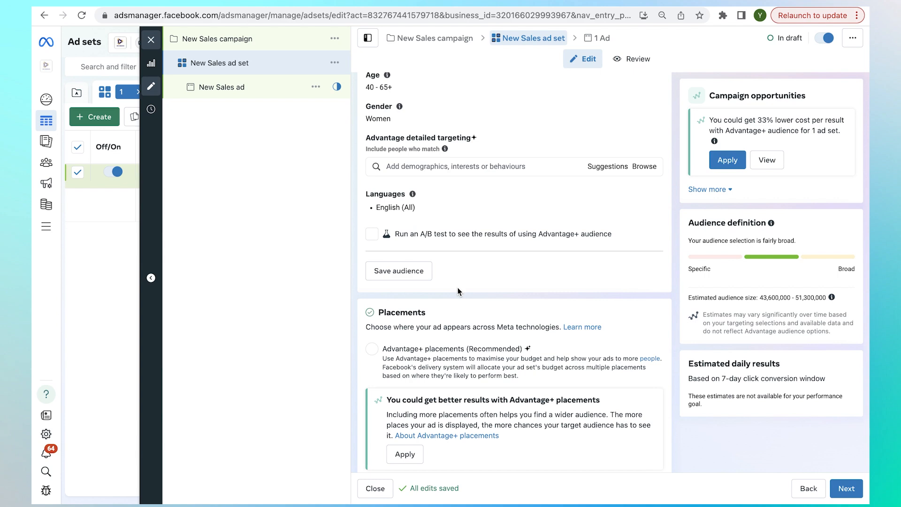
{"action": "scroll", "coordinate": [457, 287], "scroll_direction": "up", "scroll_amount": 10}
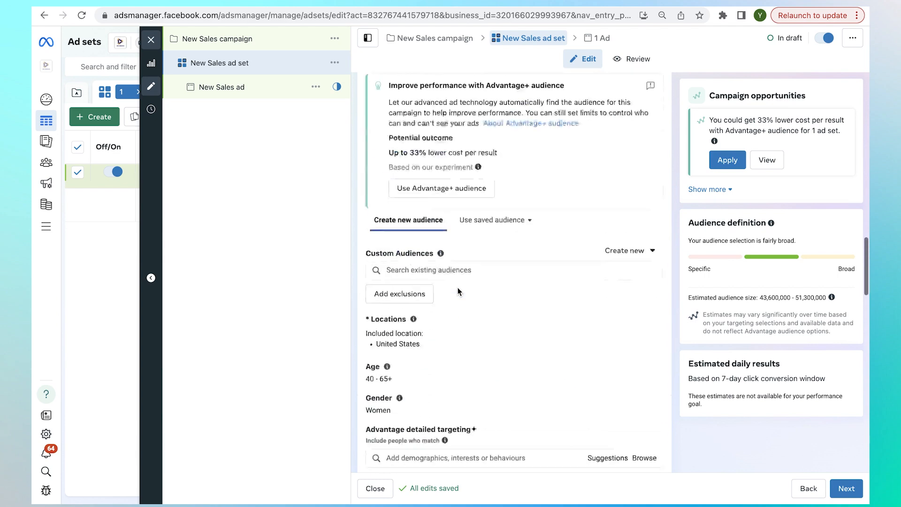
{"action": "scroll", "coordinate": [458, 288], "scroll_direction": "up", "scroll_amount": 1}
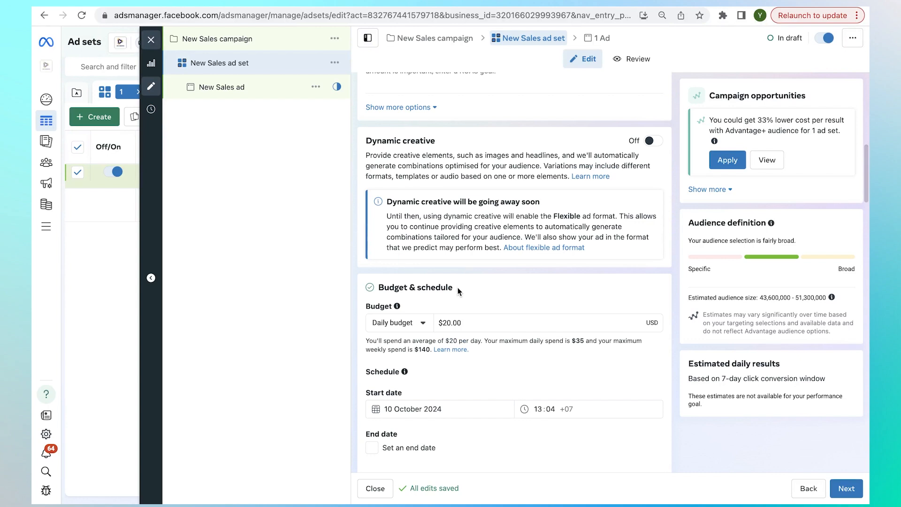